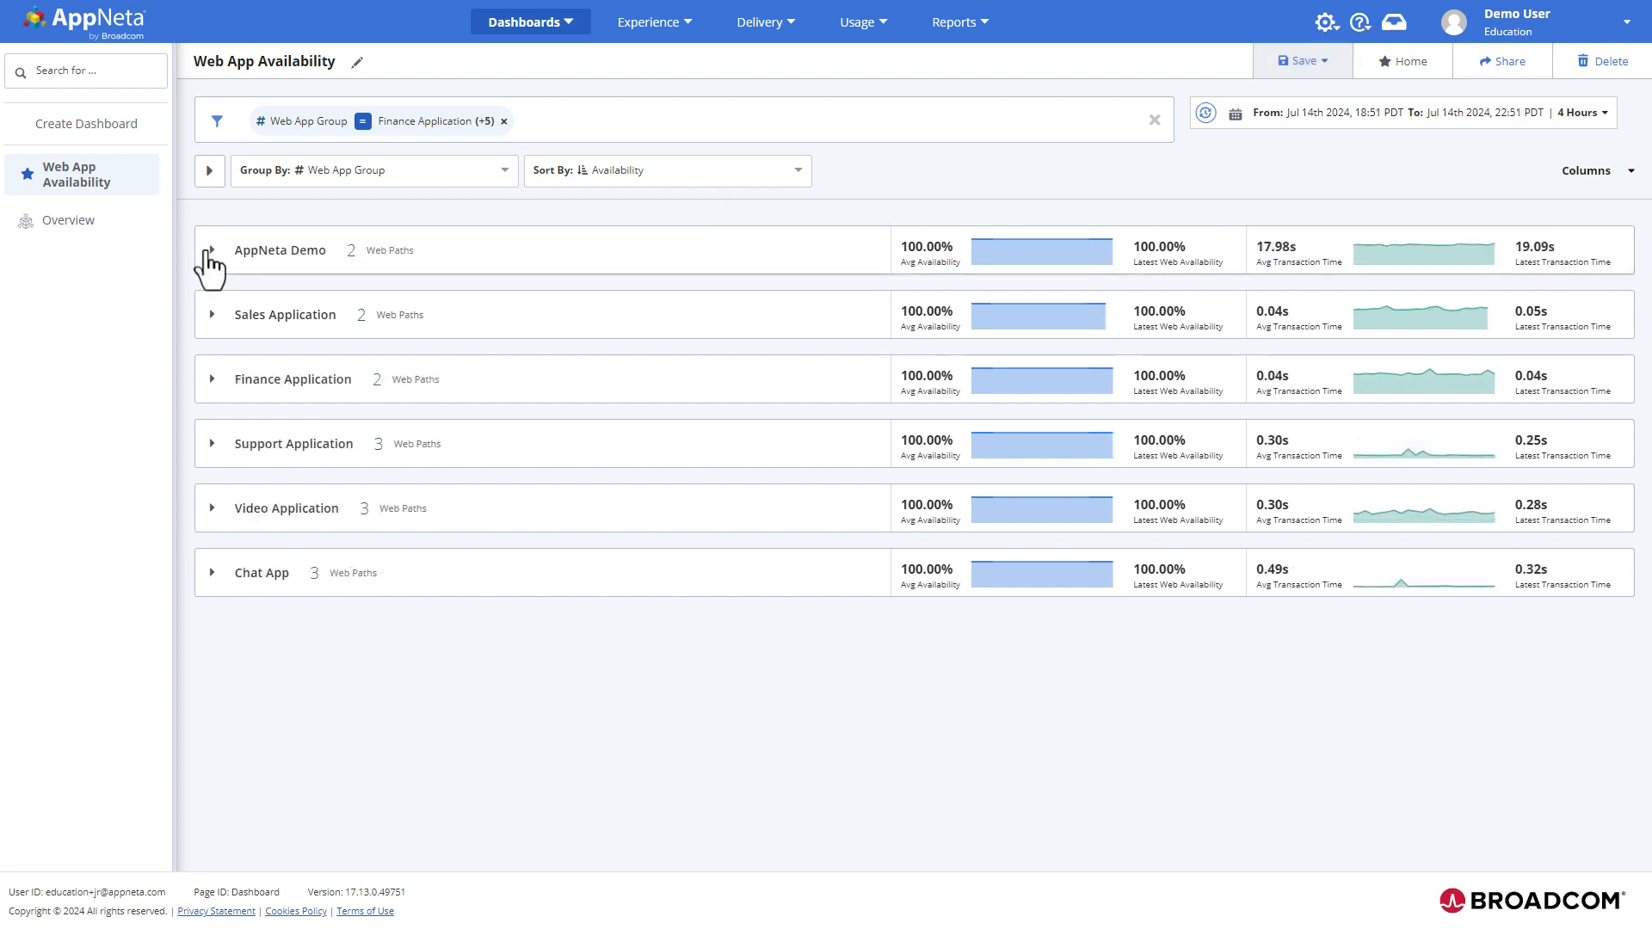
Expand the AppNeta Demo group and examine the AppN-Site-3-Education path's transaction time and HTTP server response charts in its web timeline.
{"action": "left_click", "coordinate": [211, 249]}
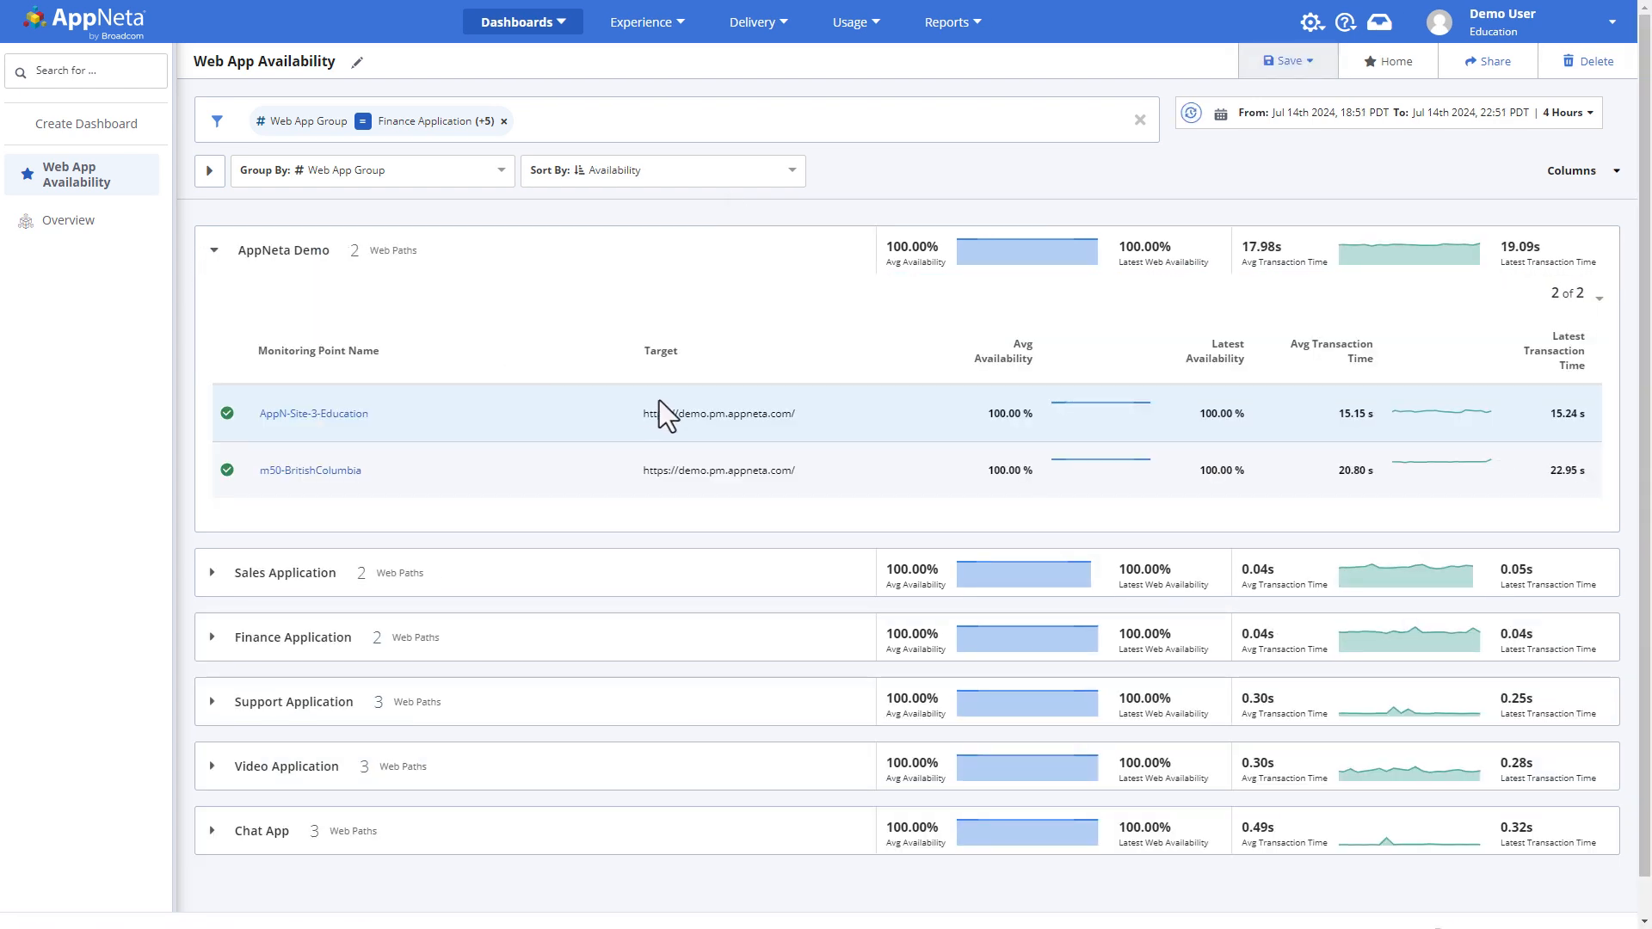
{"action": "left_click", "coordinate": [677, 421]}
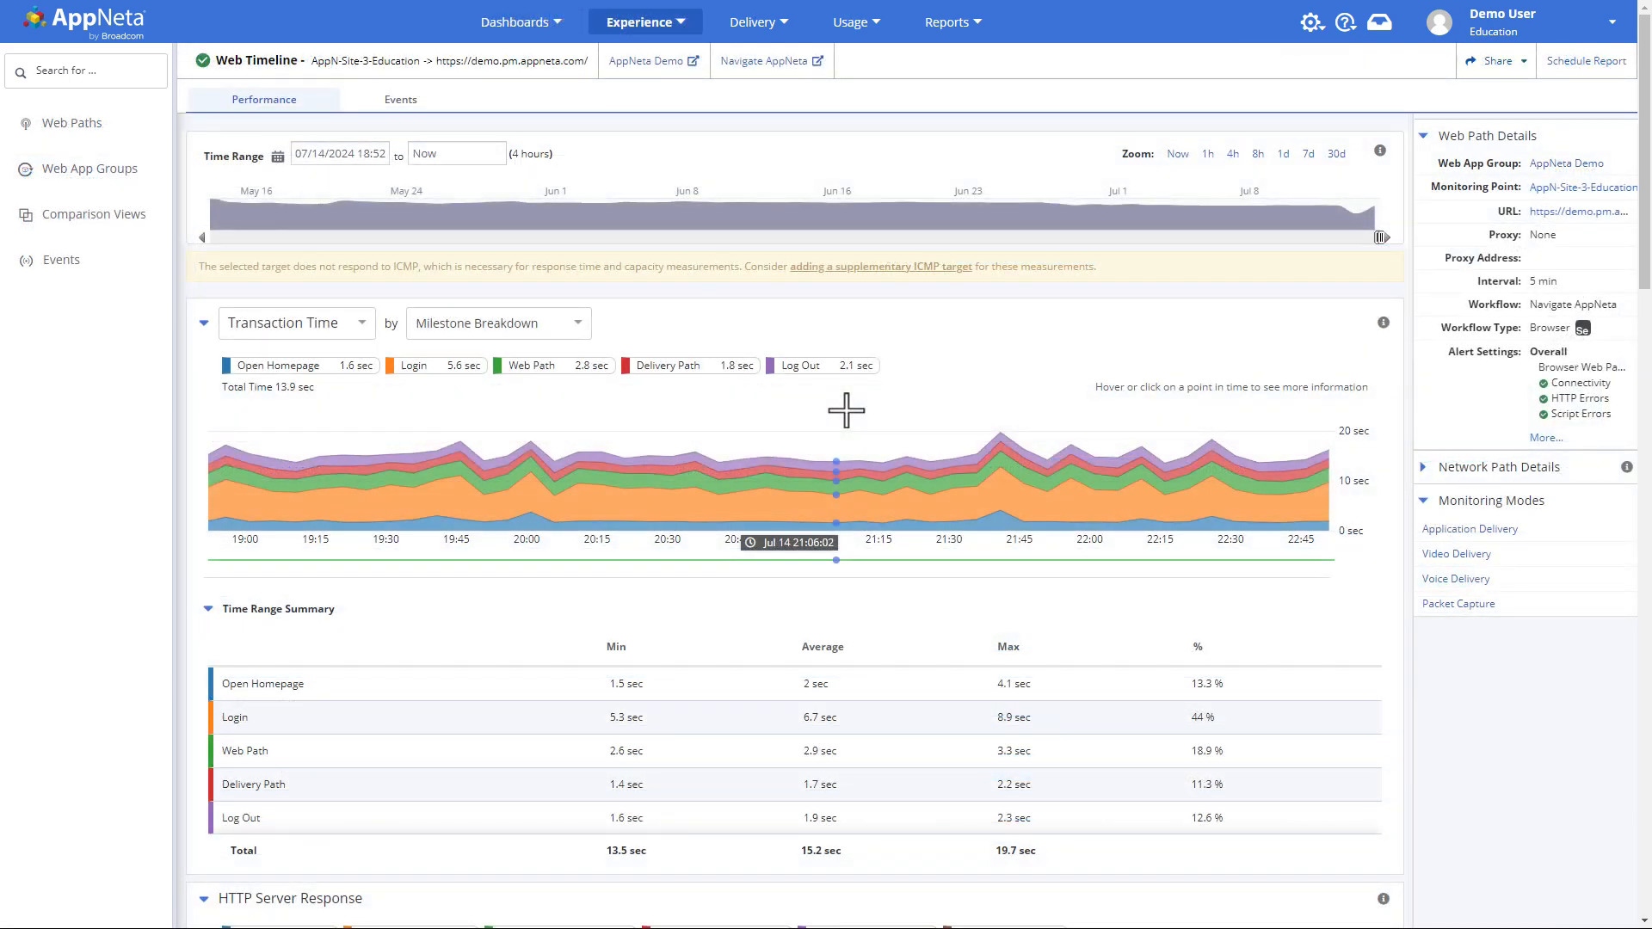
{"action": "scroll", "coordinate": [846, 410], "scroll_direction": "down", "scroll_amount": 6}
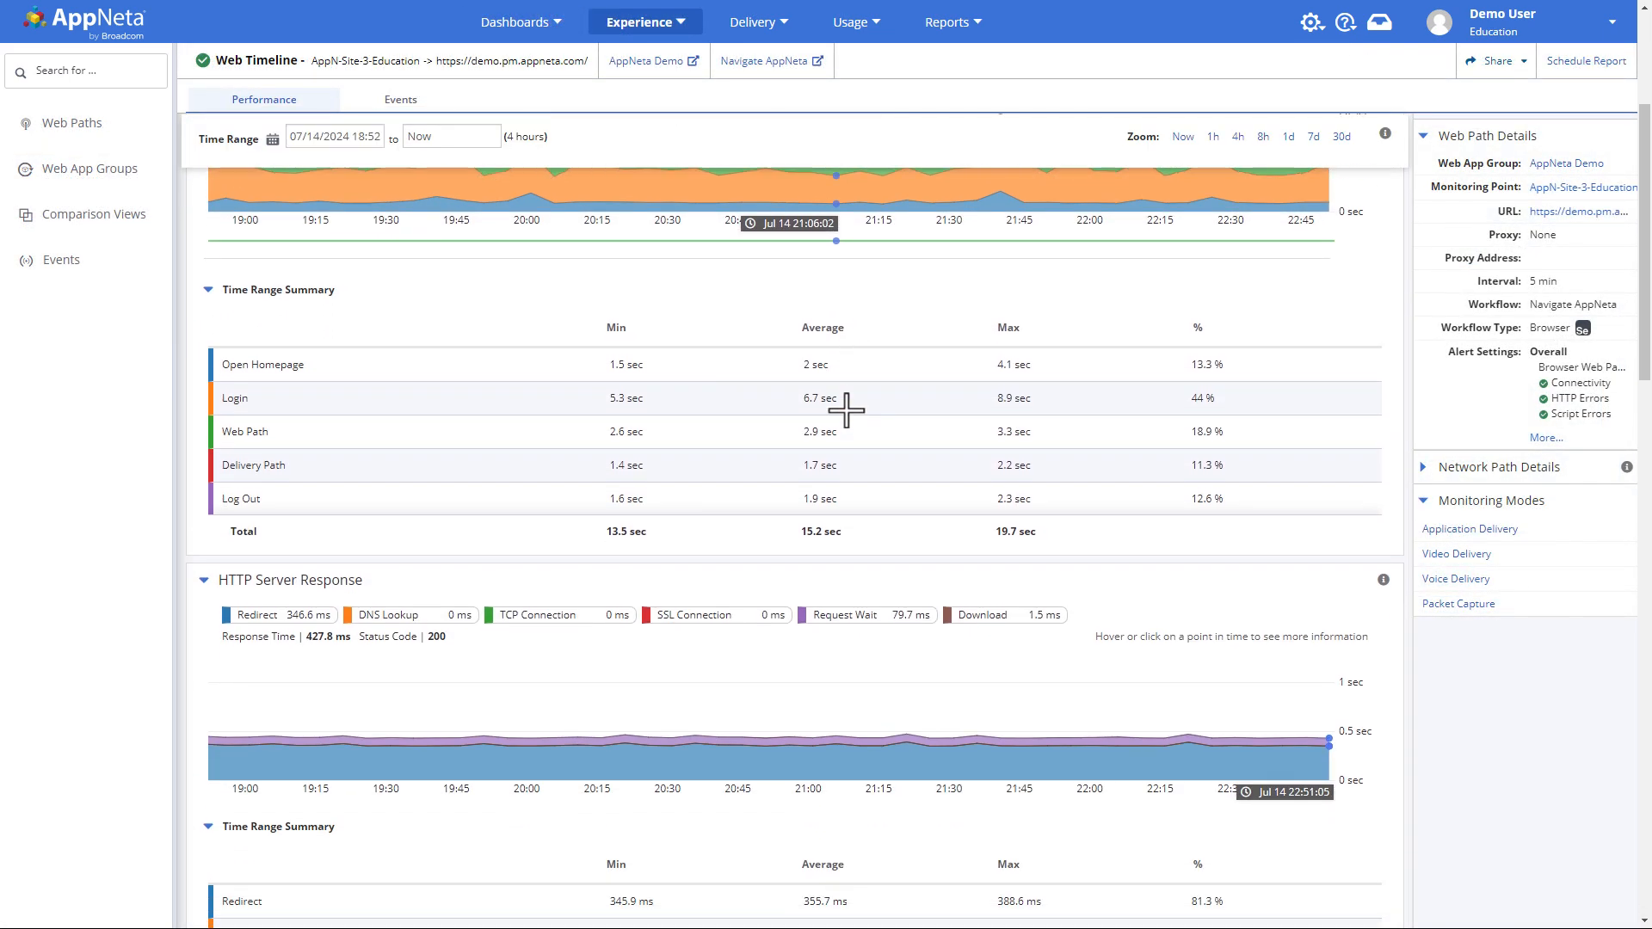
{"action": "scroll", "coordinate": [846, 410], "scroll_direction": "down", "scroll_amount": 2}
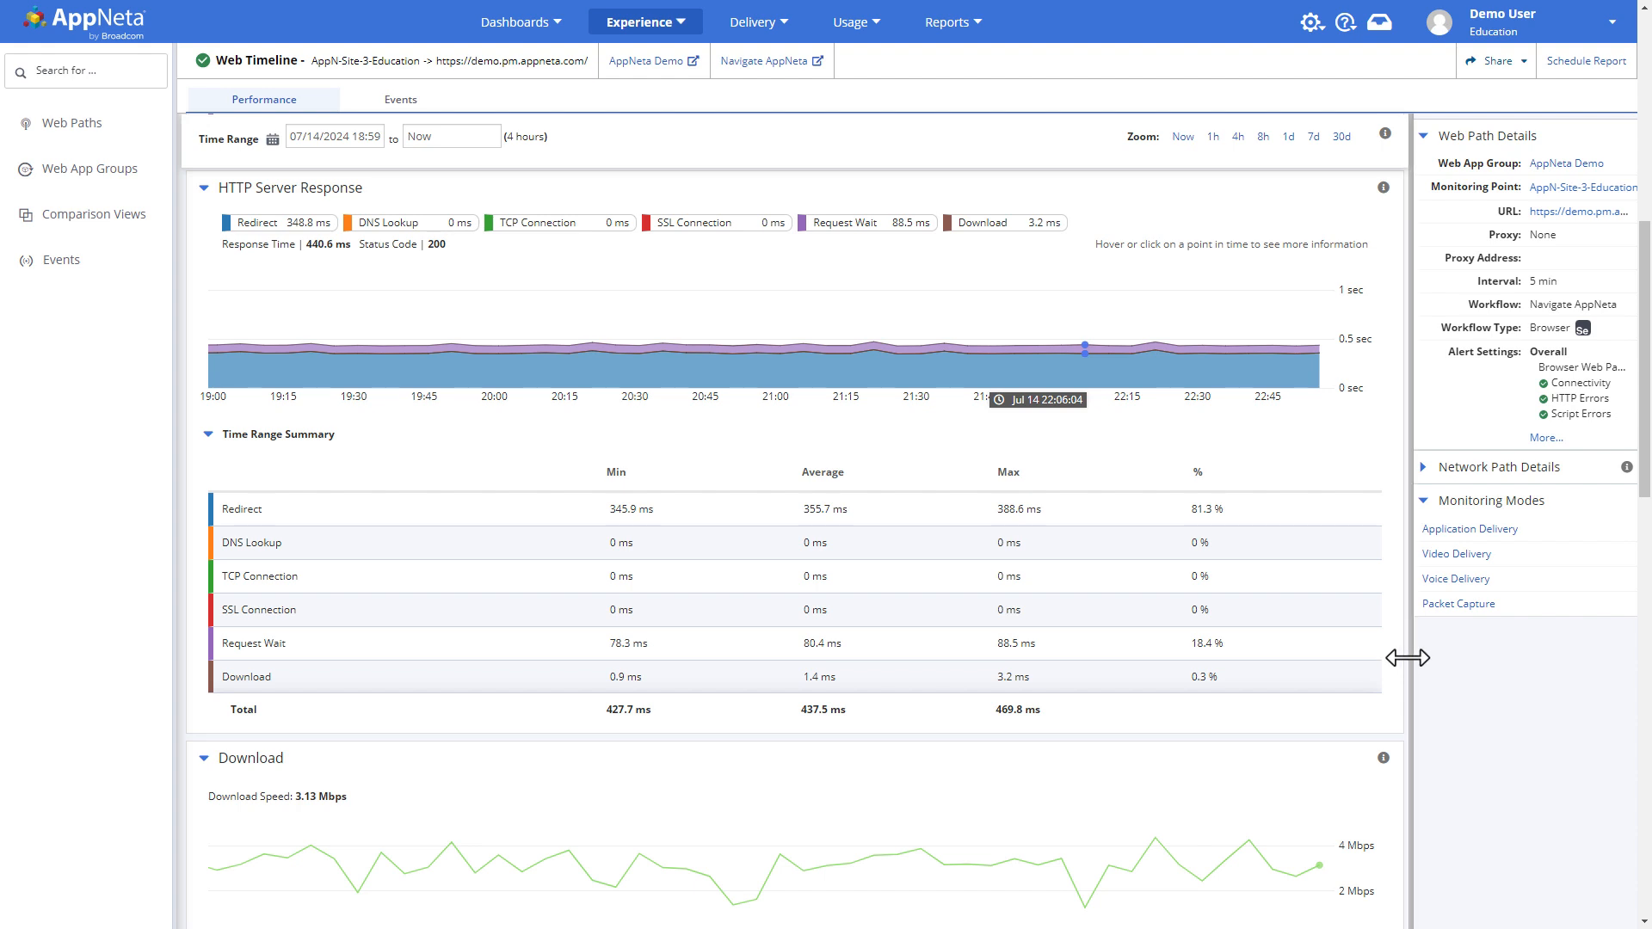
{"action": "left_click_drag", "start_coordinate": [1412, 656], "coordinate": [1143, 644]}
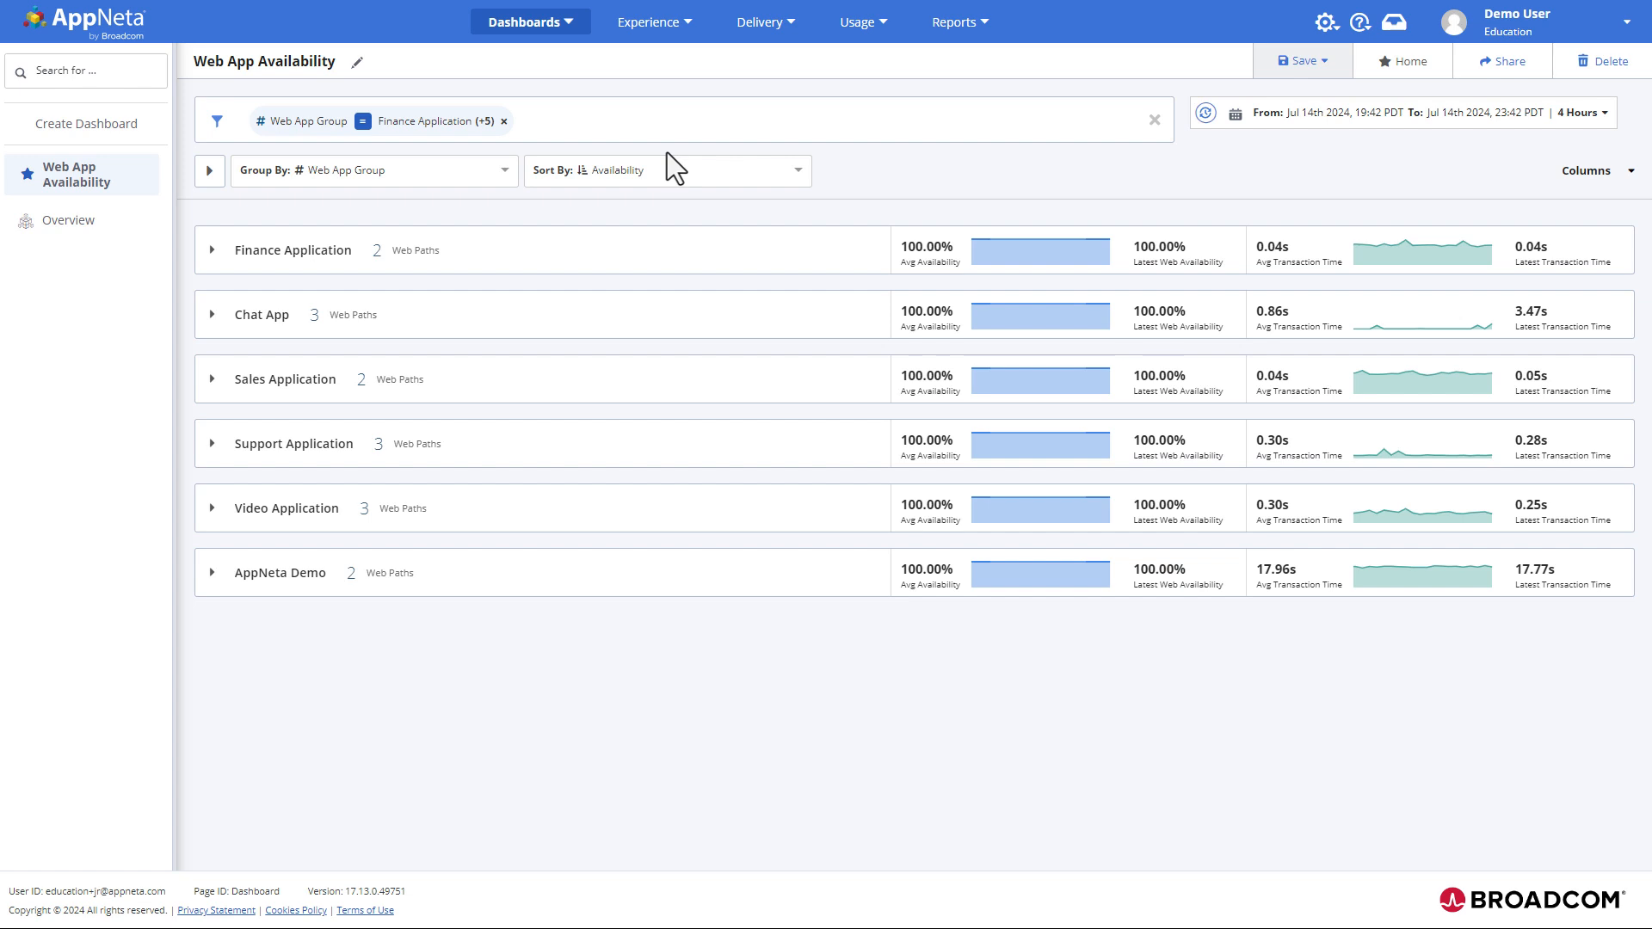
Create a Web App Availability dashboard named "Critical Applications".
{"action": "left_click", "coordinate": [113, 130]}
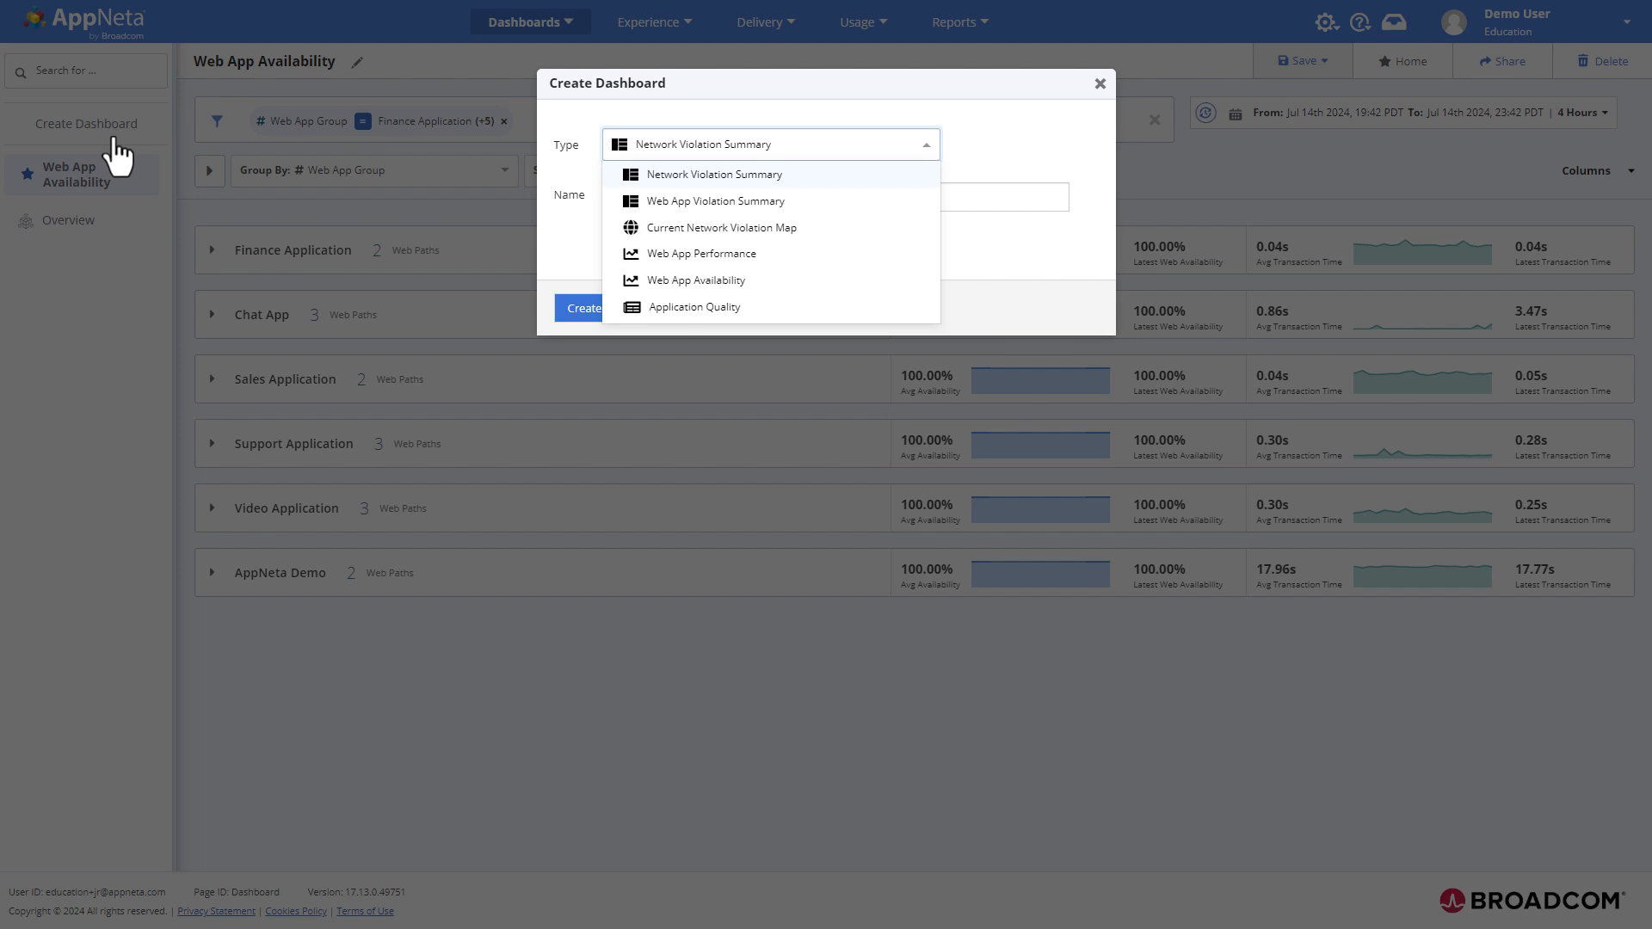
{"action": "left_click", "coordinate": [673, 280]}
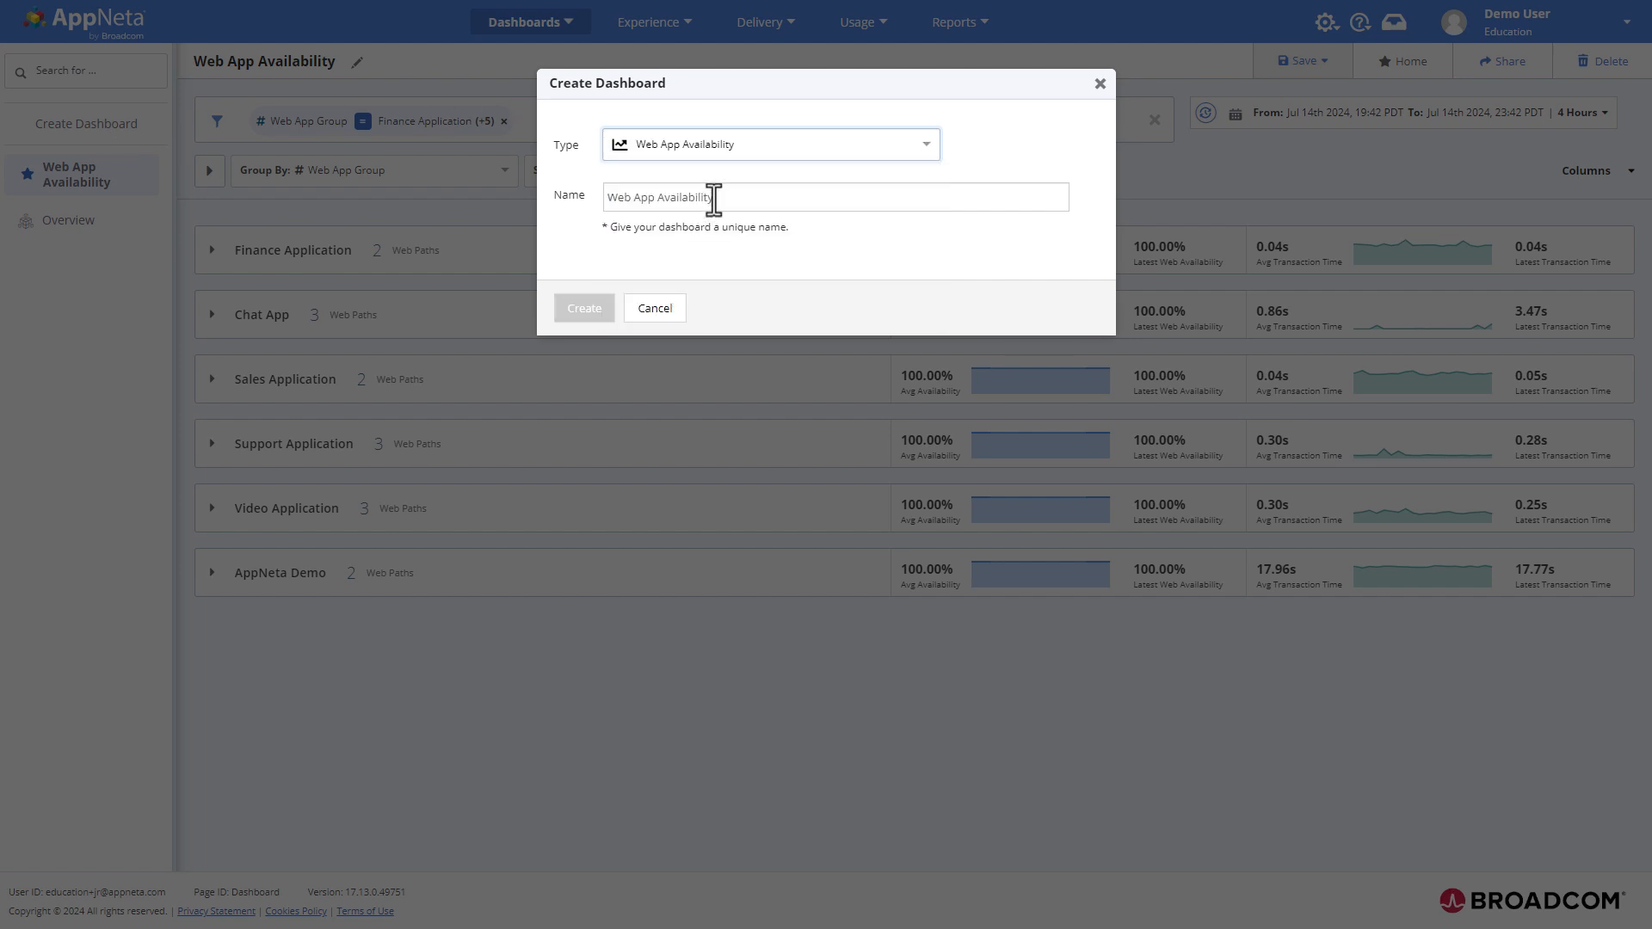
{"action": "left_click_drag", "start_coordinate": [713, 197], "coordinate": [574, 202]}
{"action": "type", "text": "Critical Applications"}
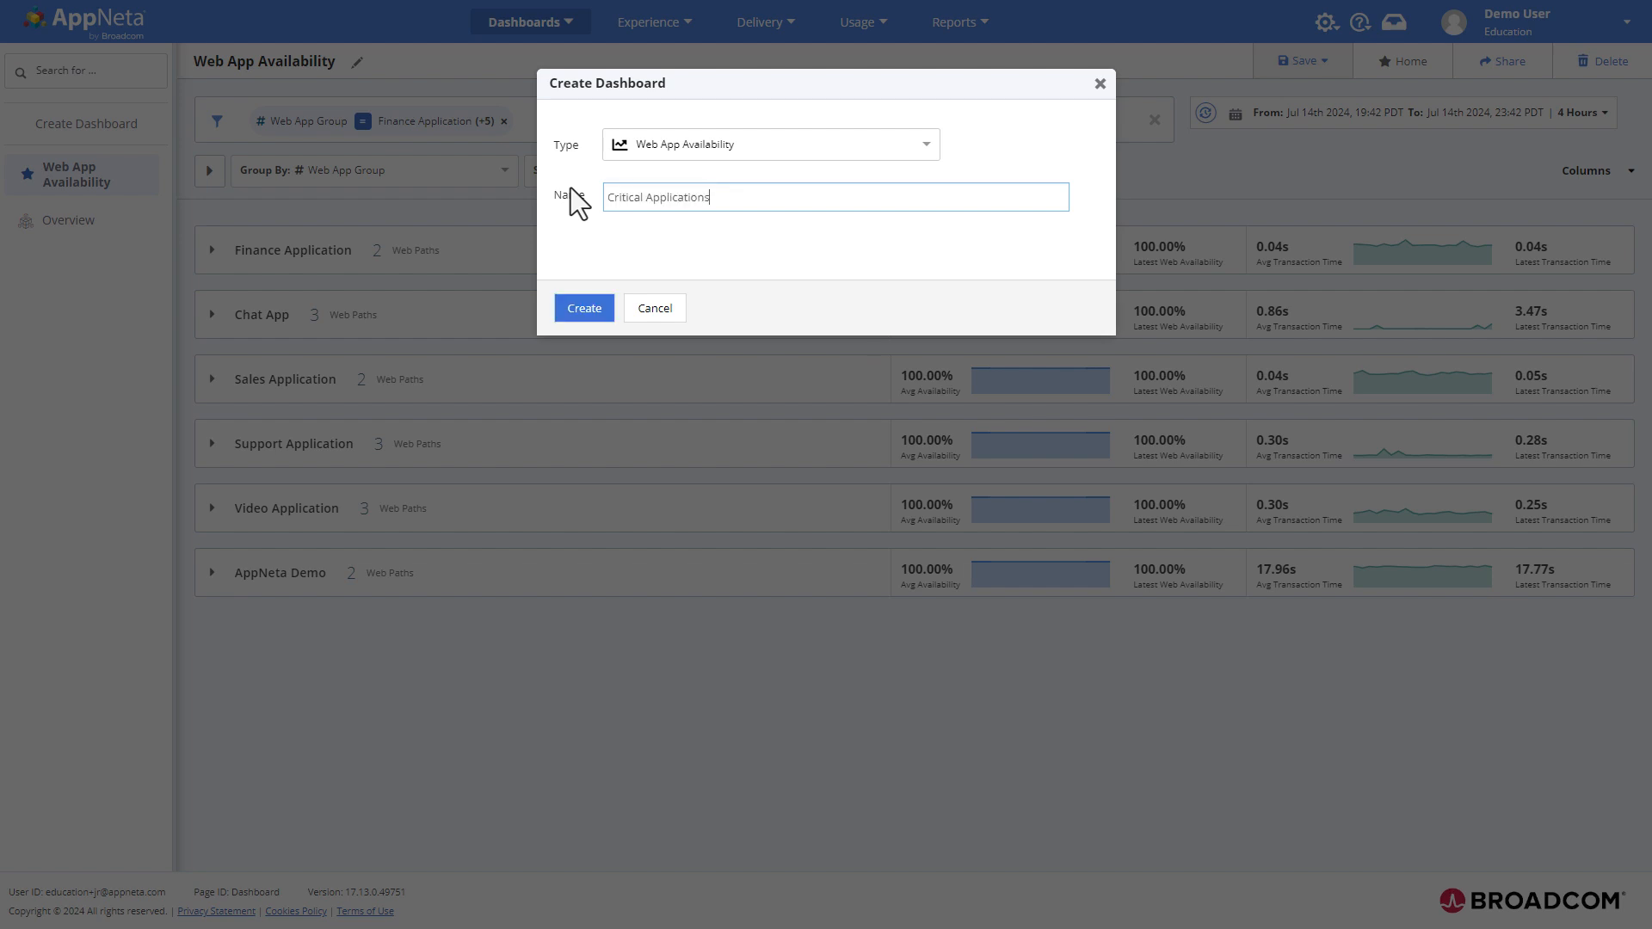
{"action": "left_click", "coordinate": [582, 312]}
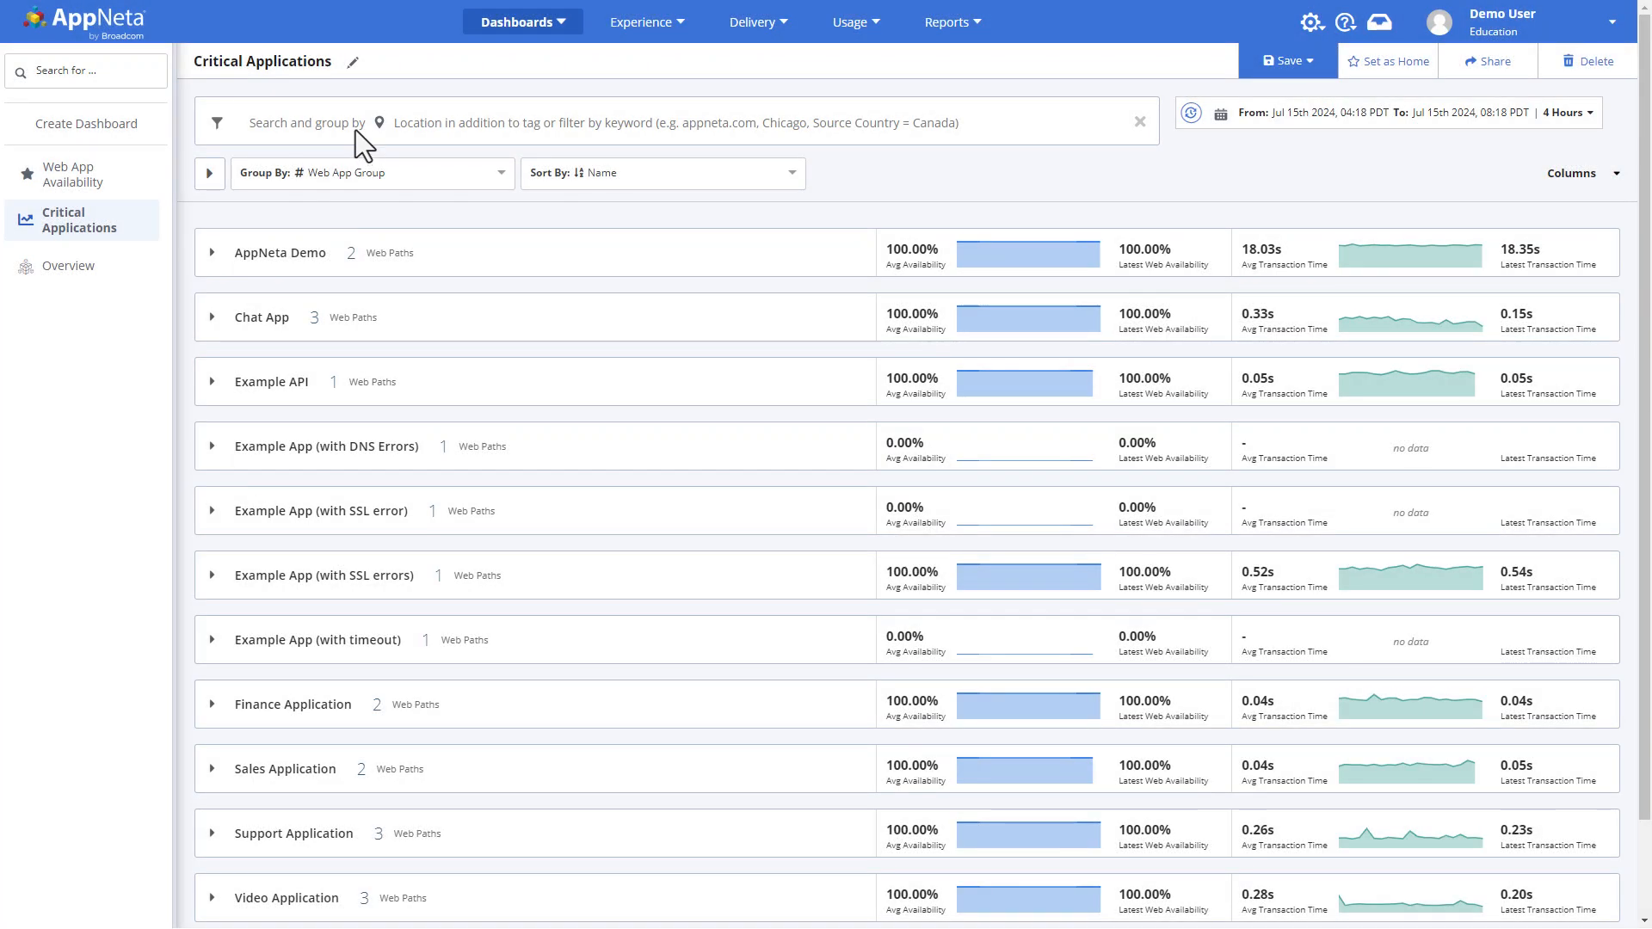
Filter the dashboard by Web App Group to AppNeta Demo, Chat App, Finance Application, Support Application and Video Application.
{"action": "left_click", "coordinate": [354, 130]}
{"action": "left_click", "coordinate": [347, 250]}
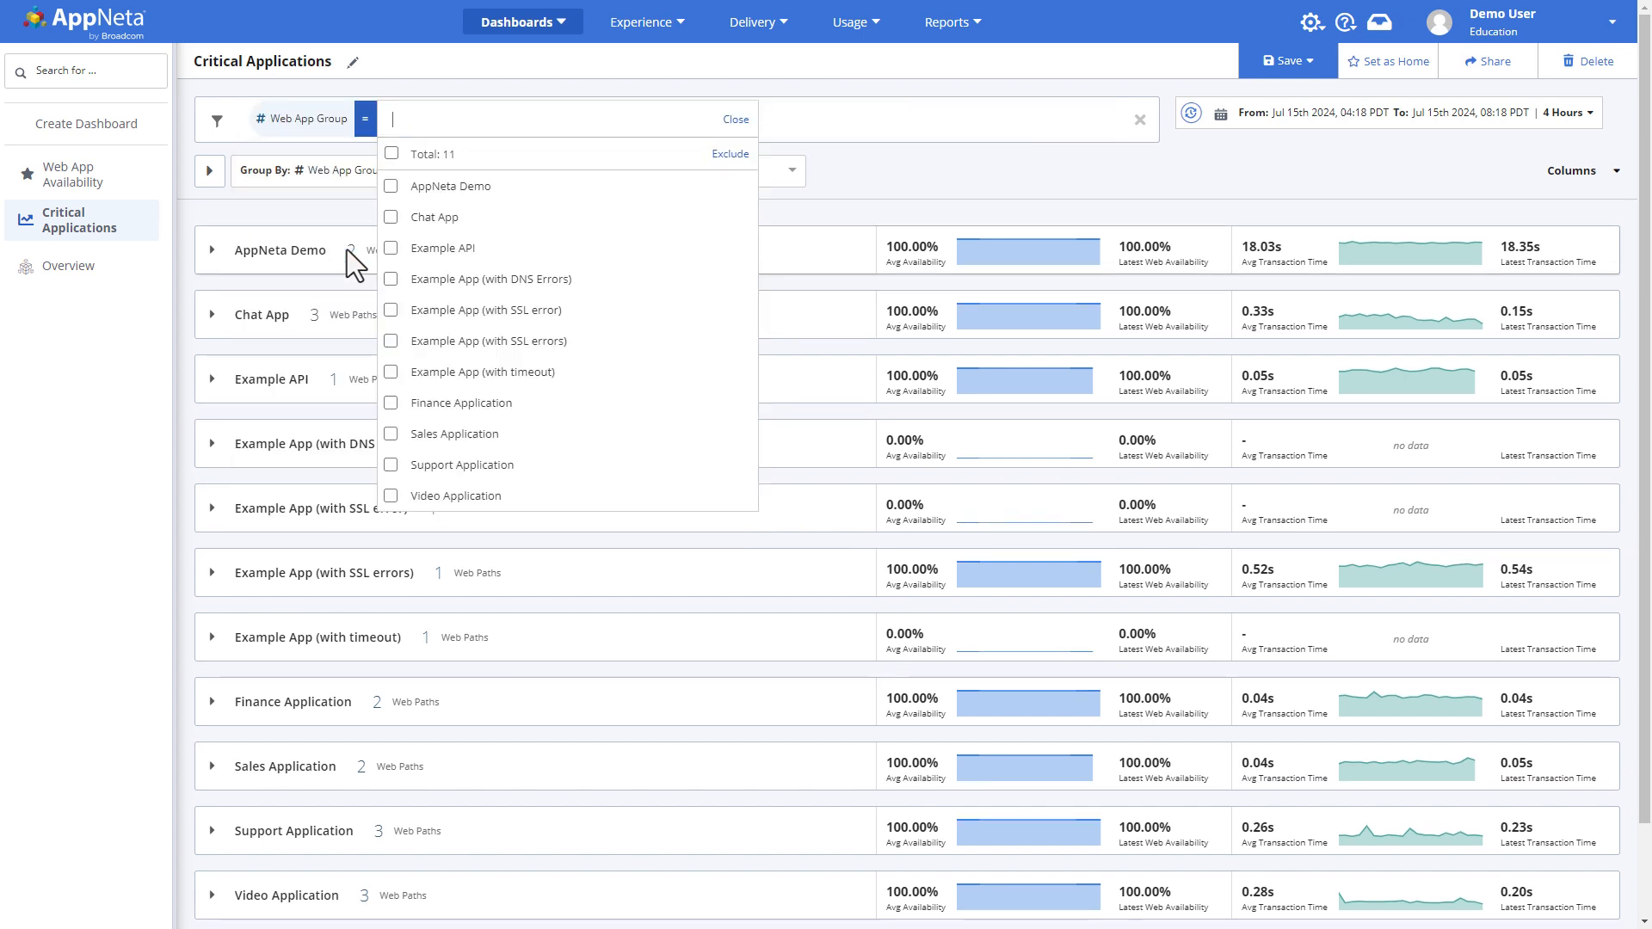
{"action": "left_click", "coordinate": [417, 189]}
{"action": "left_click", "coordinate": [418, 225]}
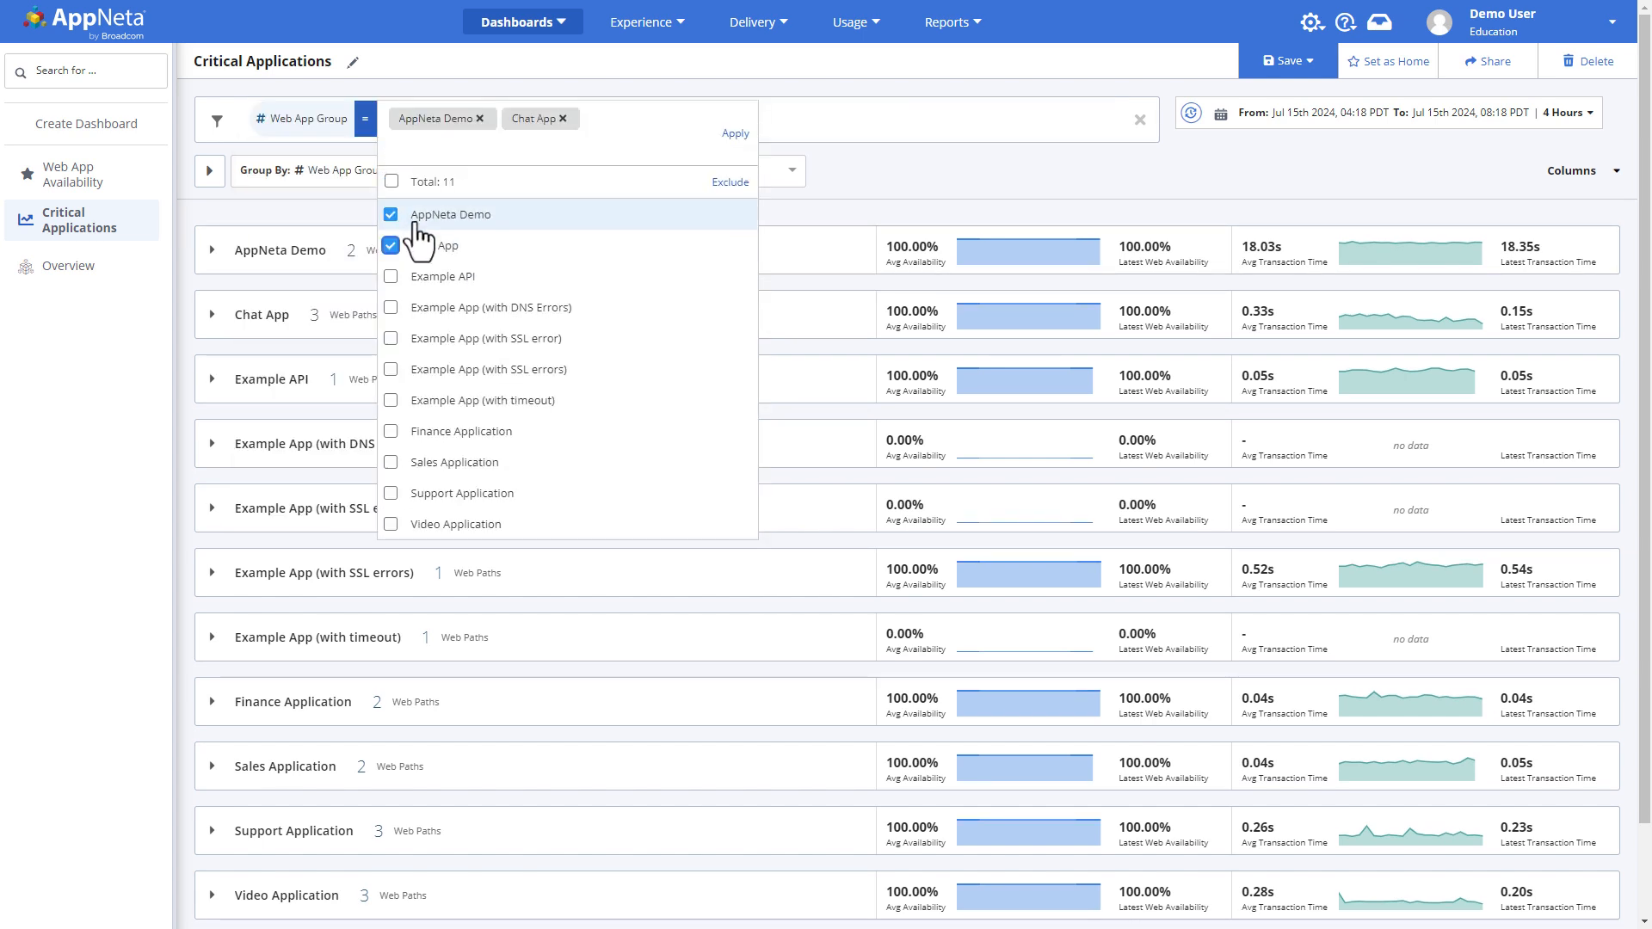
{"action": "left_click", "coordinate": [421, 433]}
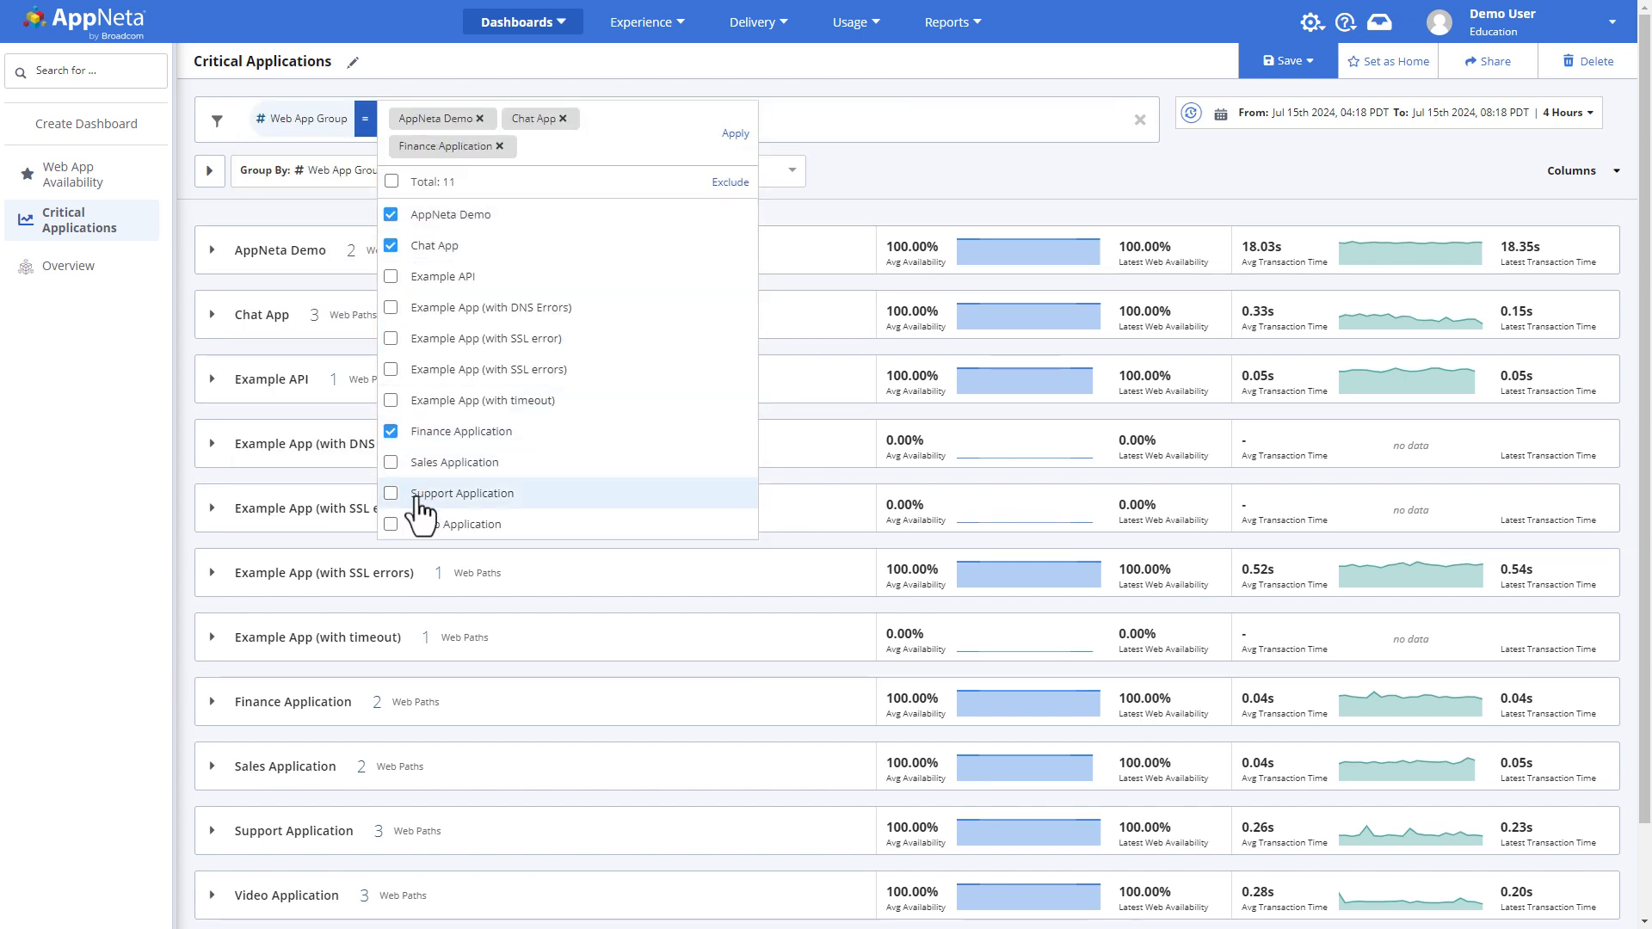
{"action": "left_click", "coordinate": [415, 498]}
{"action": "left_click", "coordinate": [420, 544]}
{"action": "left_click", "coordinate": [737, 157]}
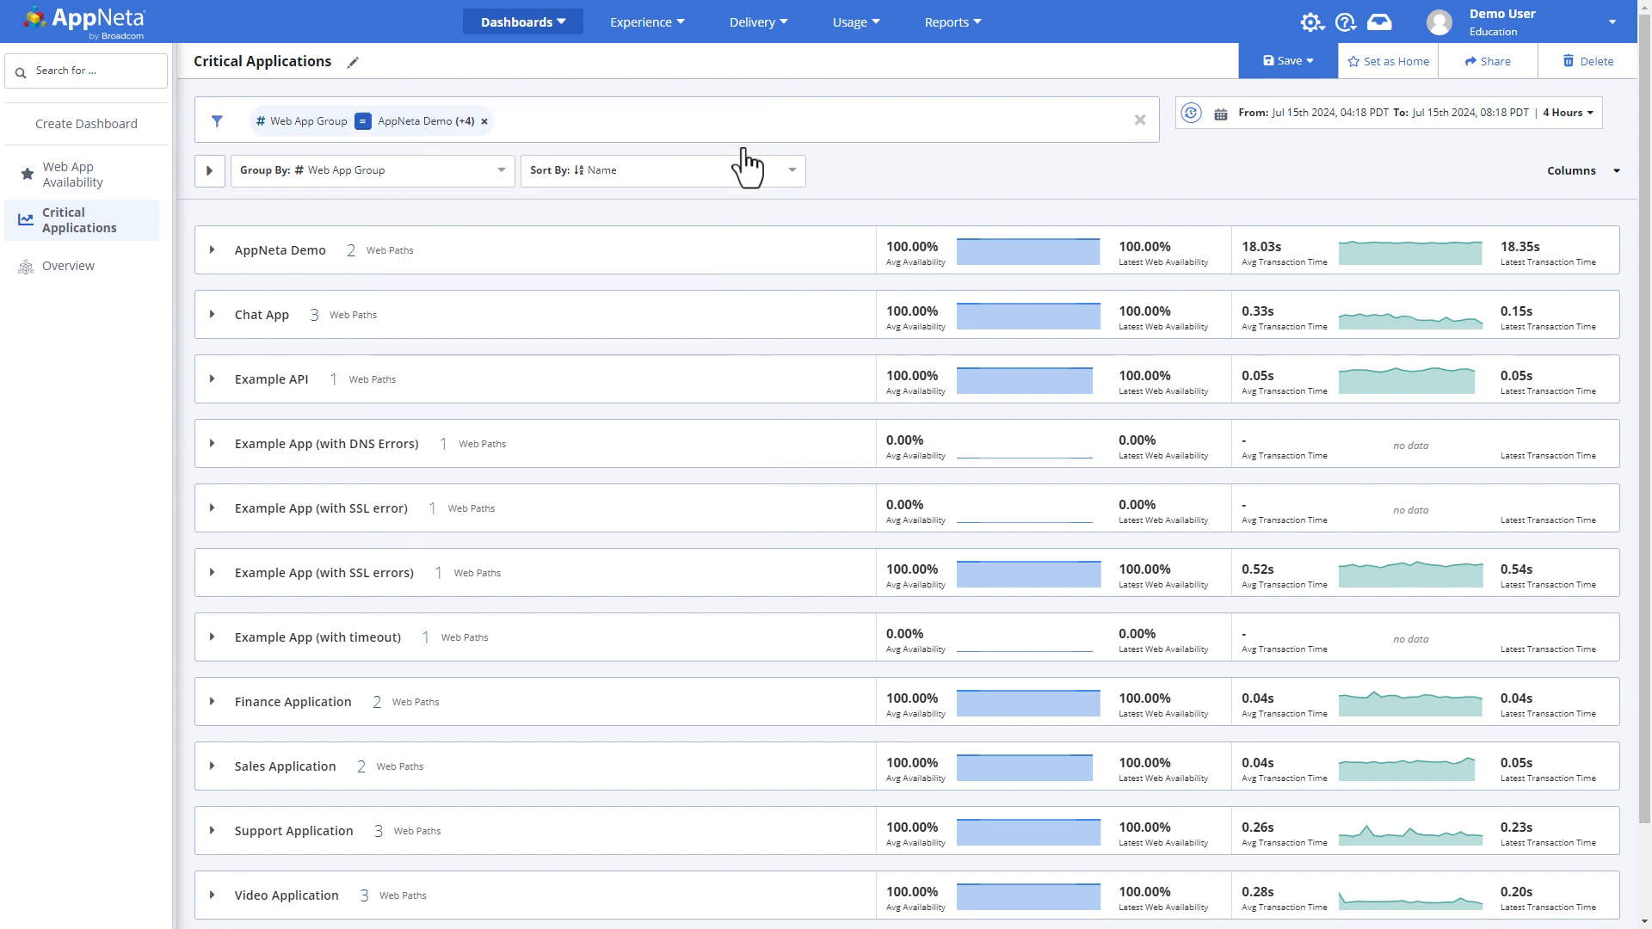
Look through the system, custom and location tags available as additional dashboard filters.
{"action": "left_click", "coordinate": [823, 118]}
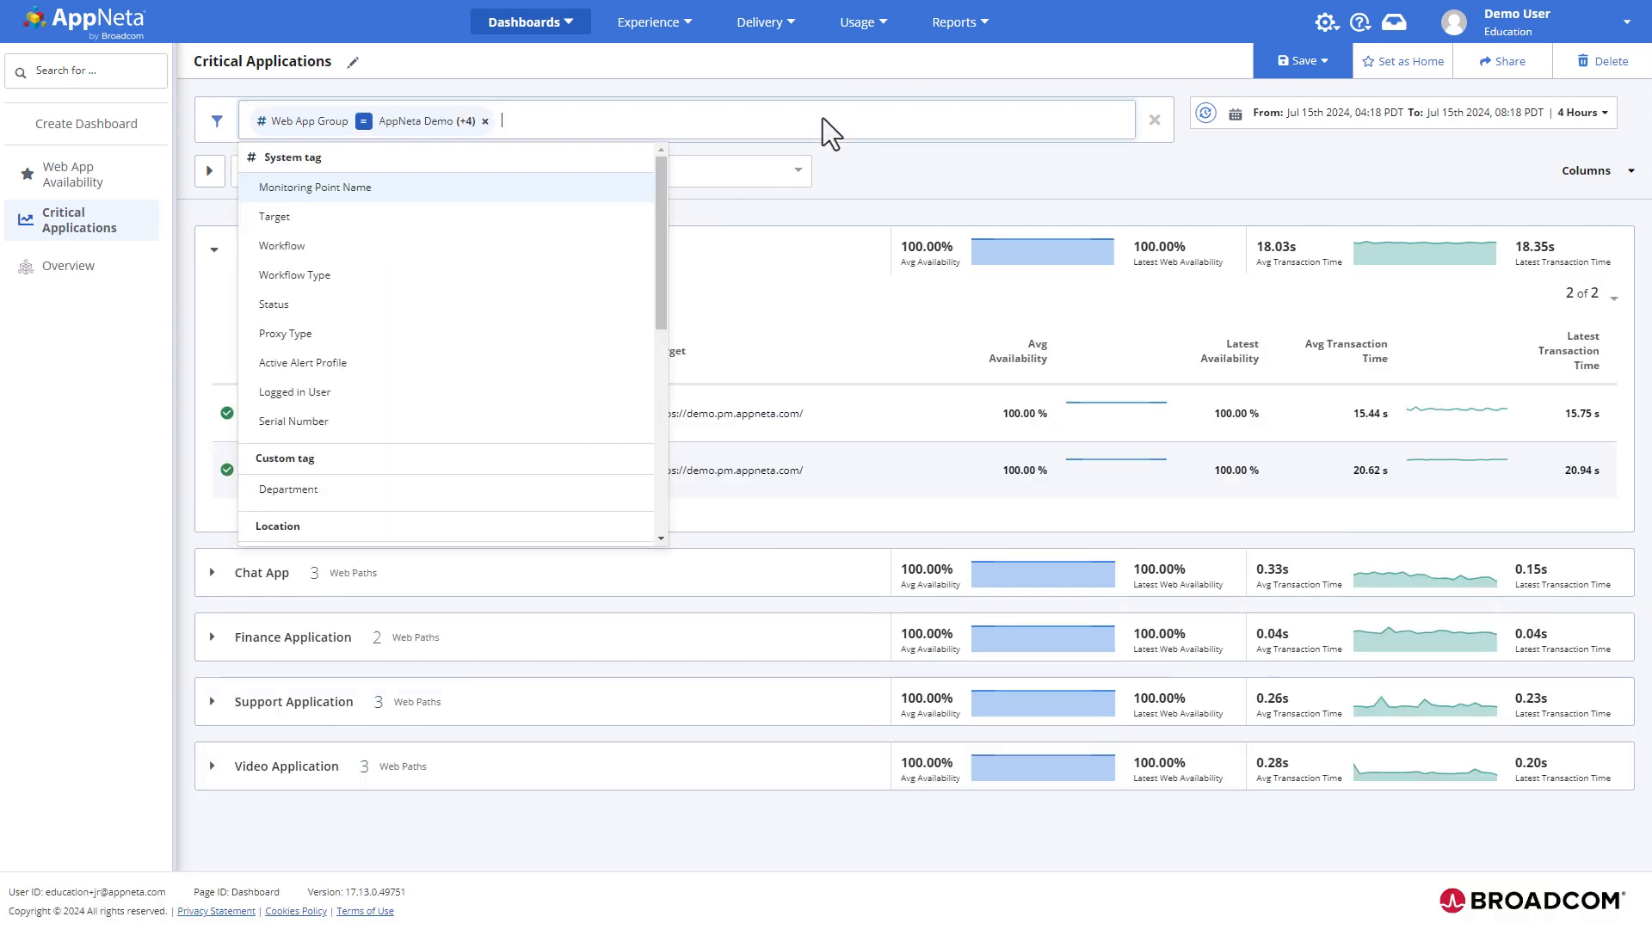
{"action": "scroll", "coordinate": [428, 406], "scroll_direction": "down", "scroll_amount": 3}
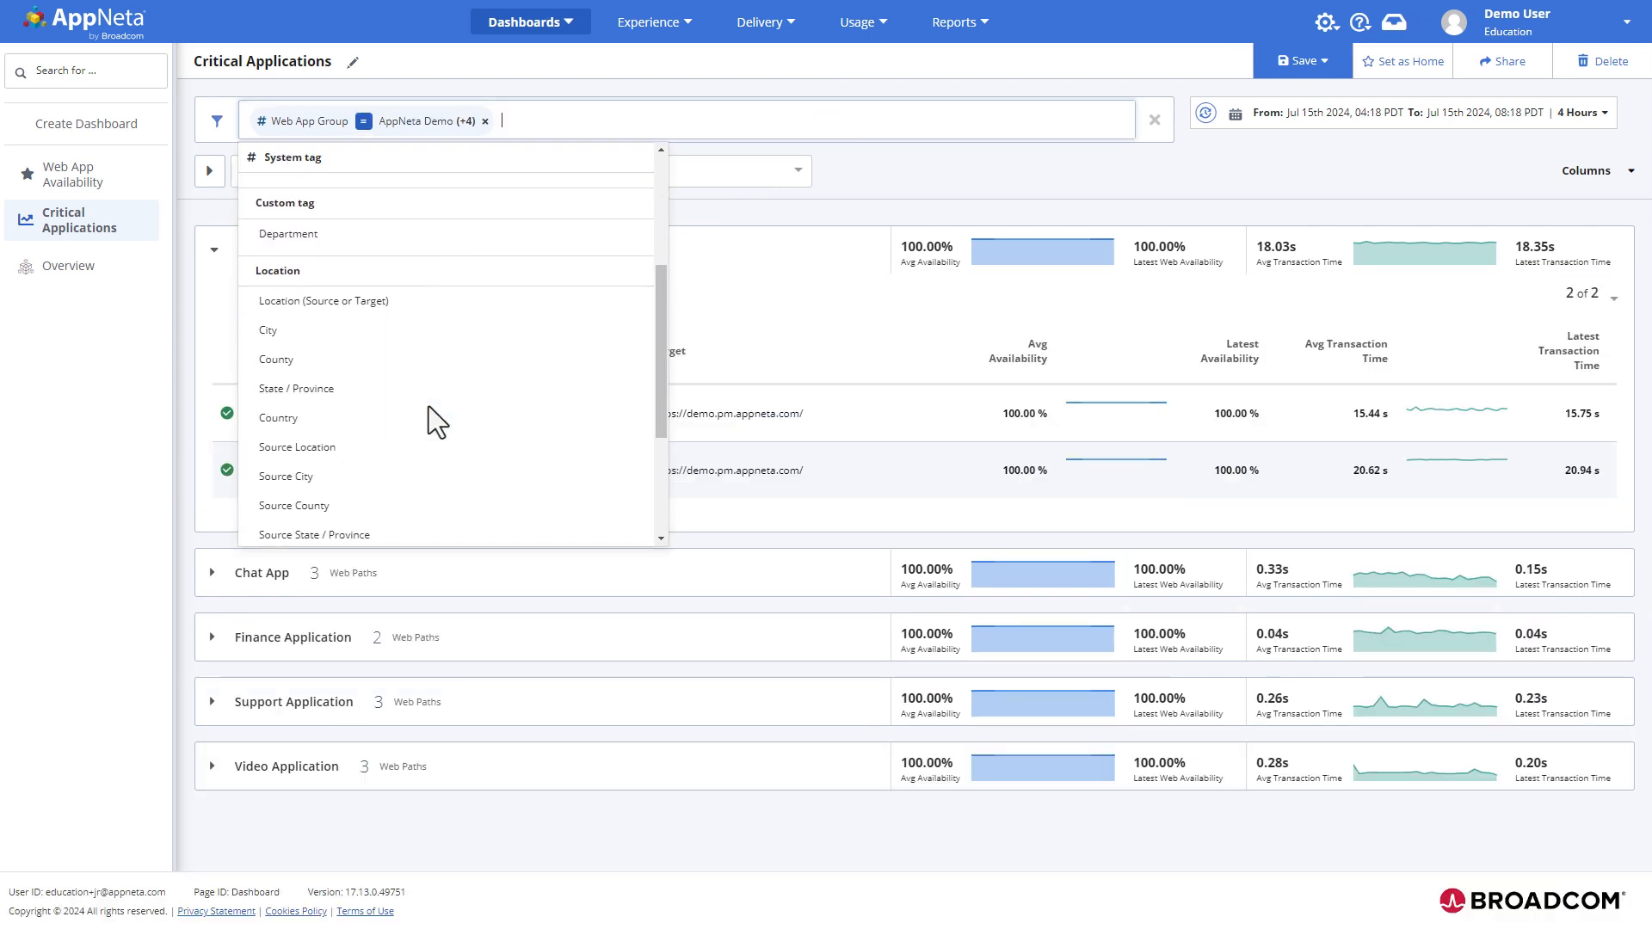
{"action": "left_click", "coordinate": [366, 520]}
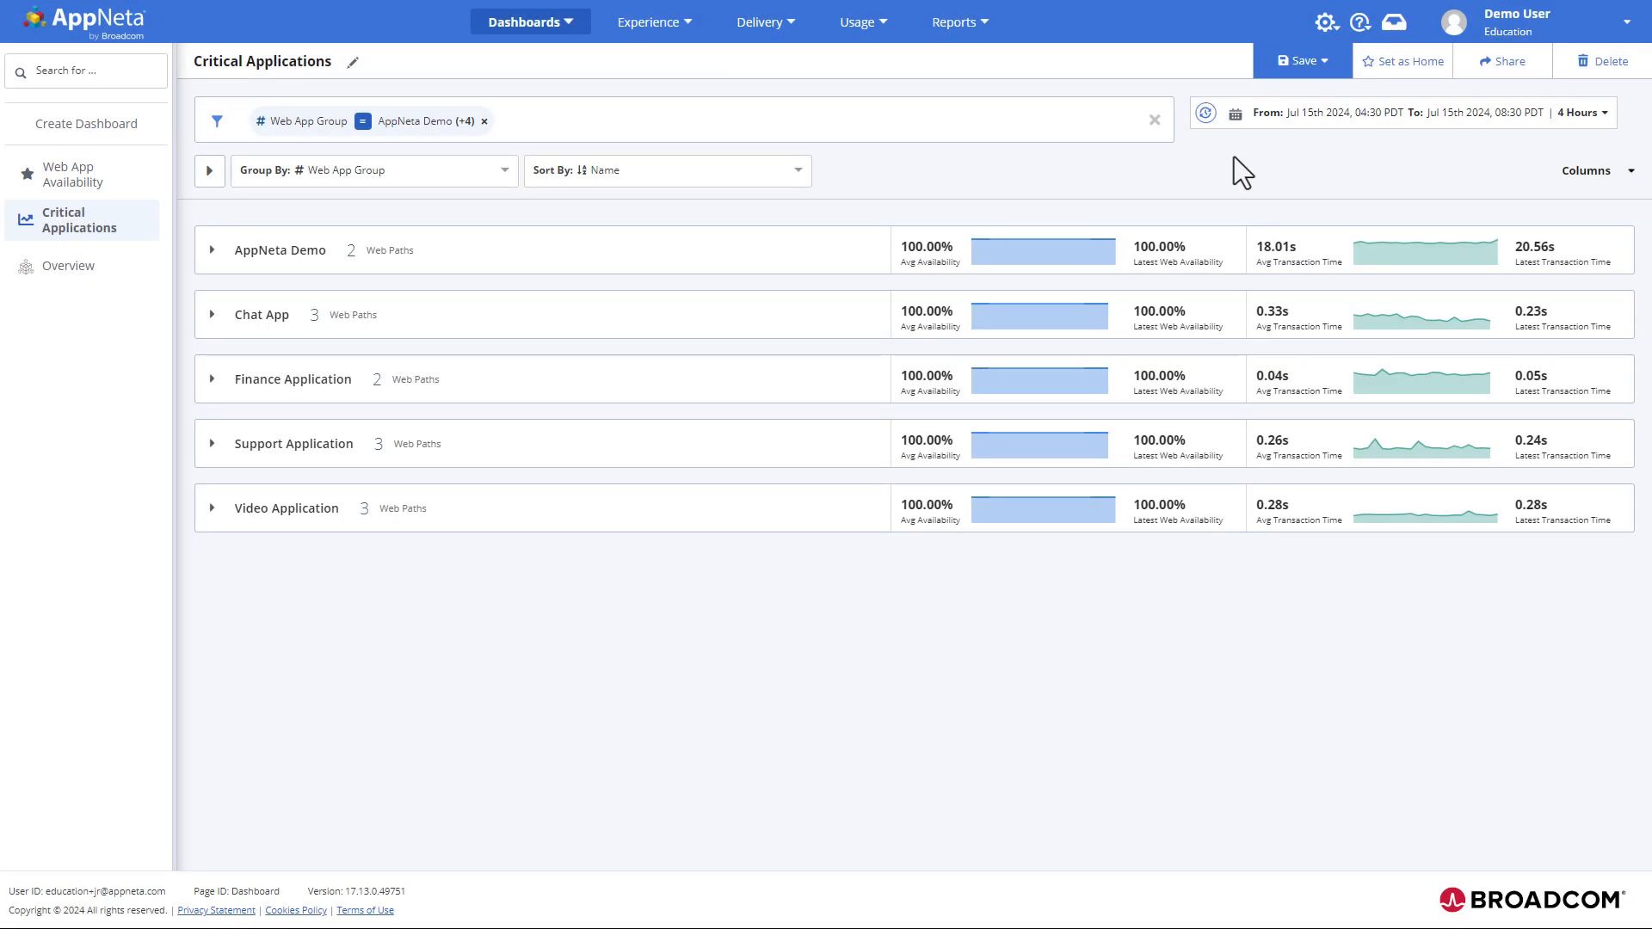
Set the dashboard's time range to Last 8 Hours and turn on auto refresh.
{"action": "left_click", "coordinate": [1333, 113]}
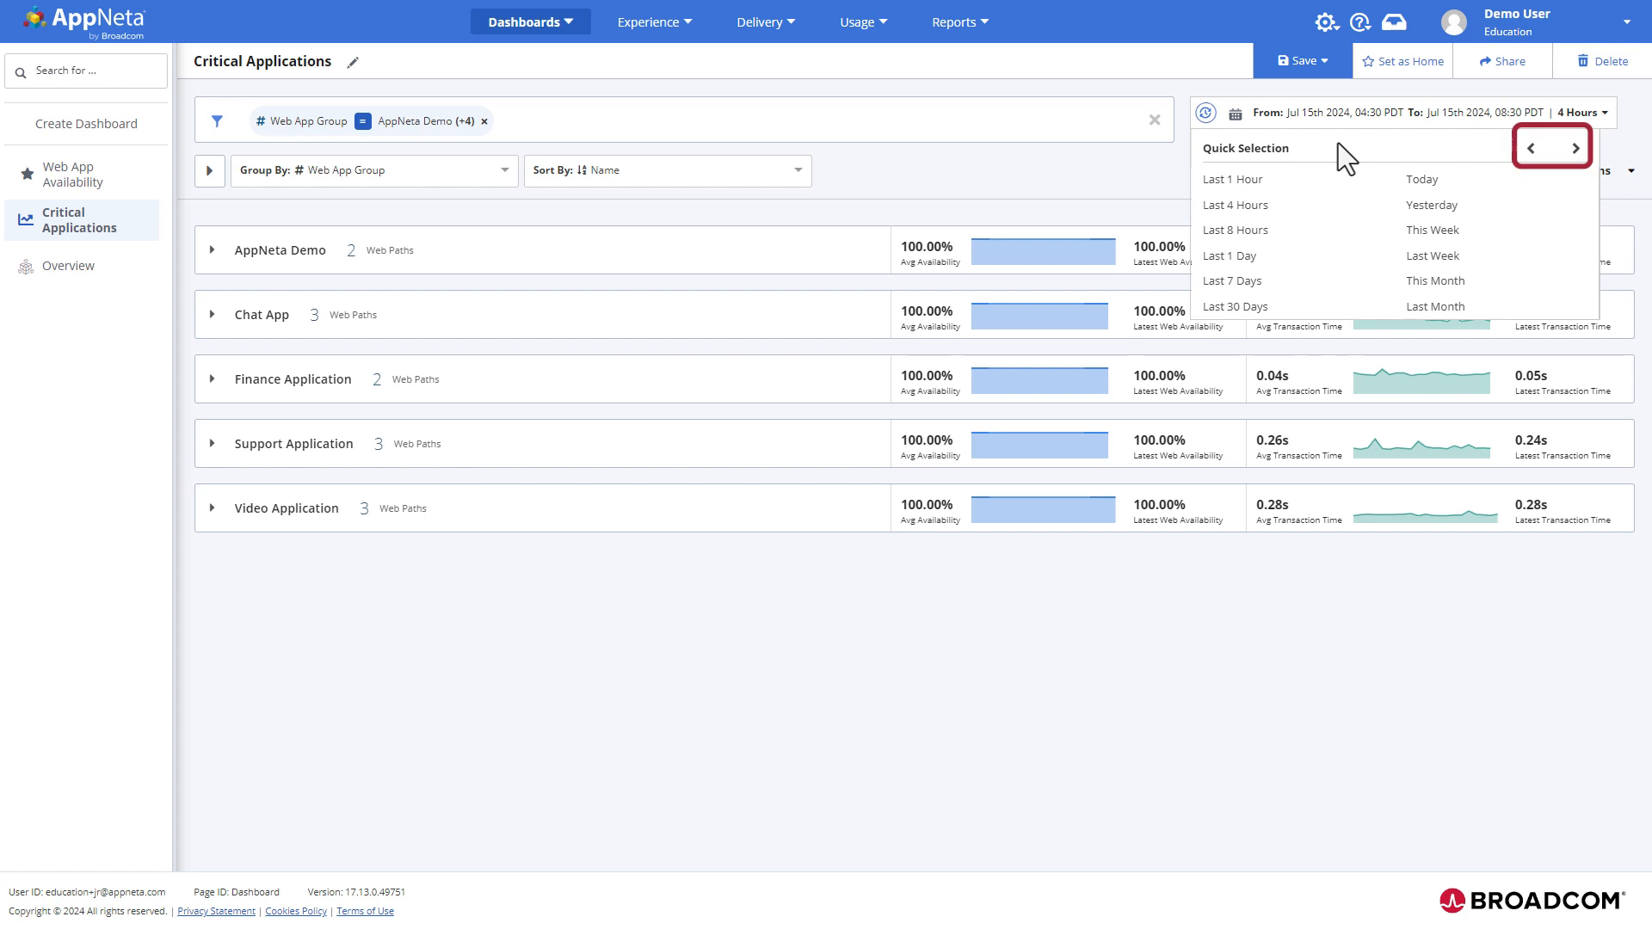
{"action": "left_click", "coordinate": [1252, 230]}
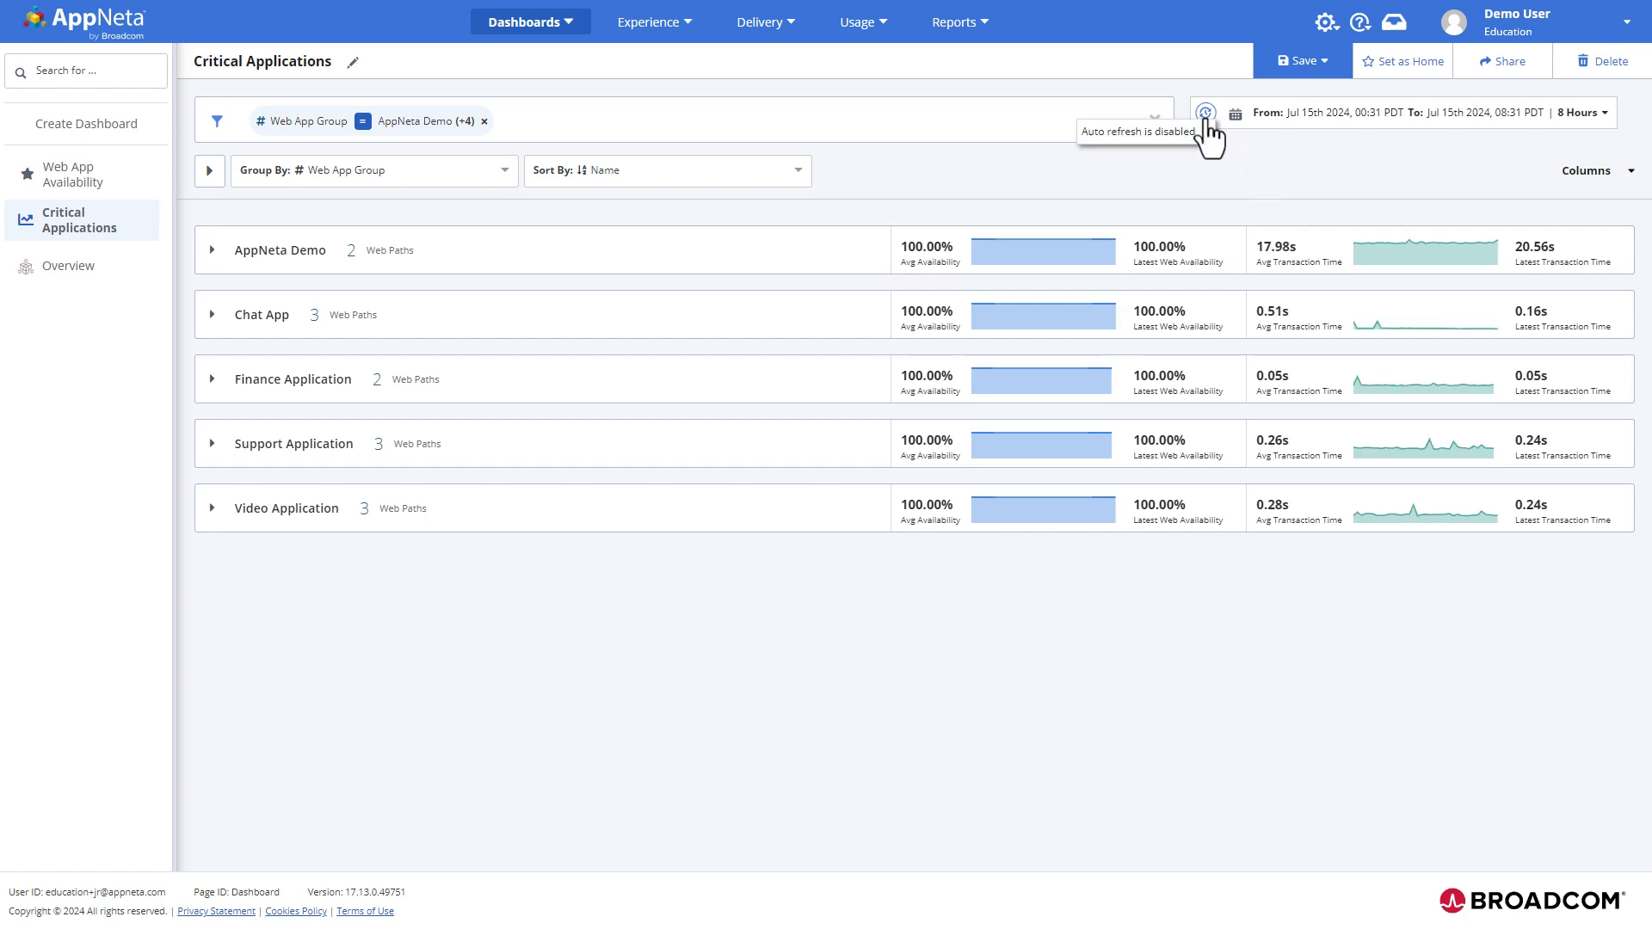
{"action": "left_click", "coordinate": [1206, 113]}
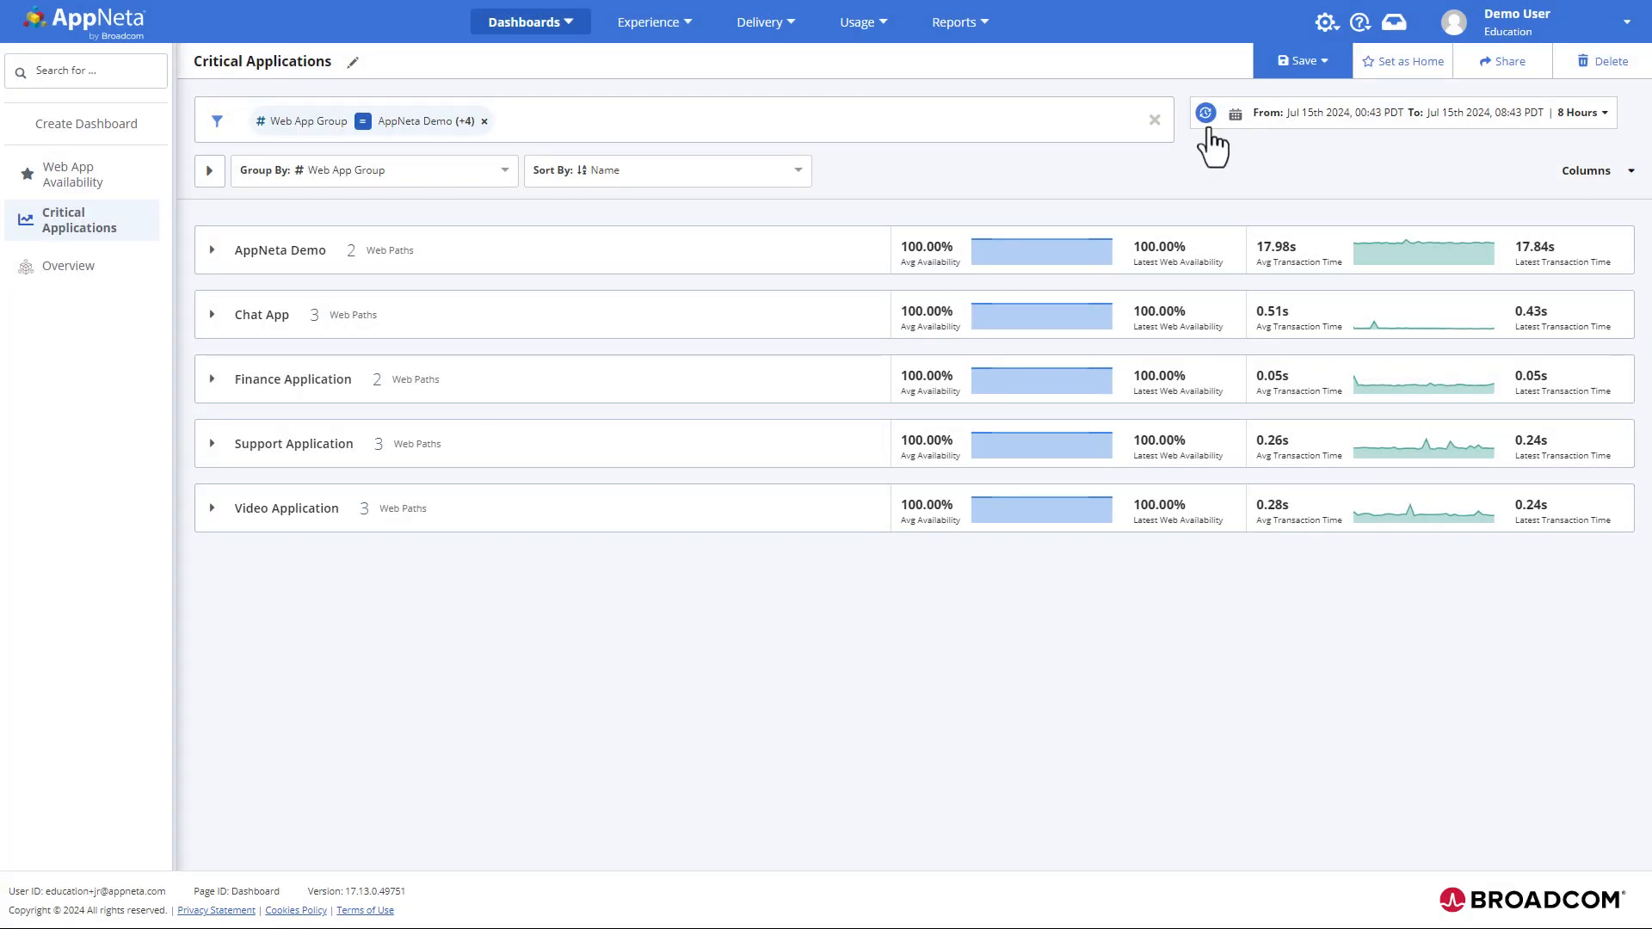
{"action": "mouse_move", "coordinate": [1210, 127]}
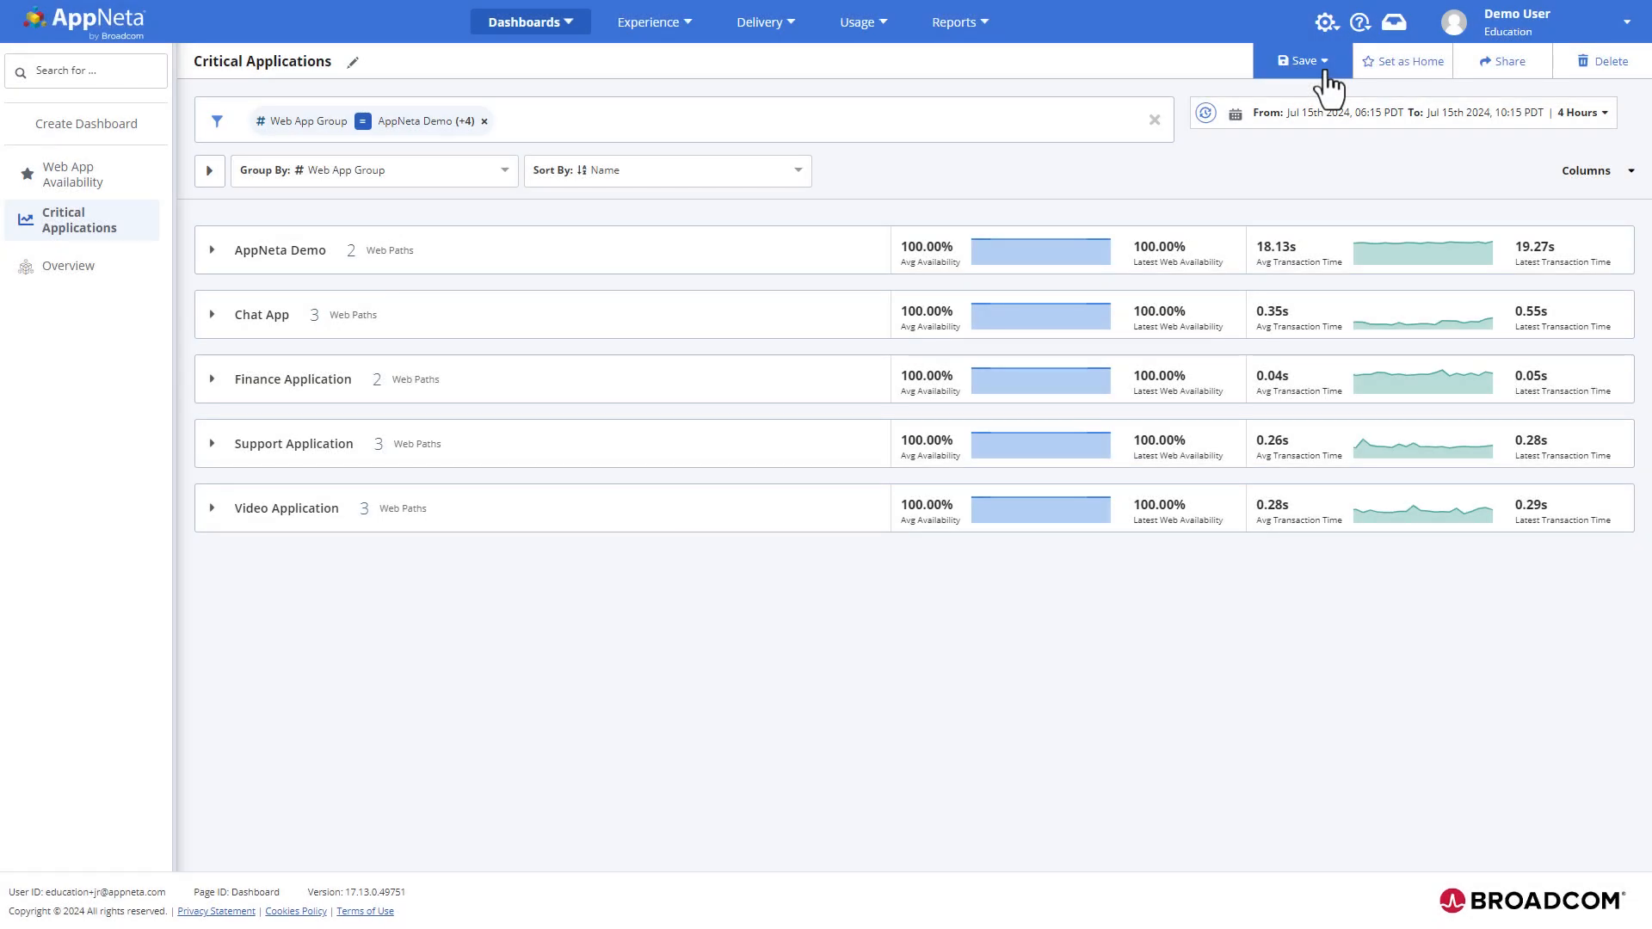
Save the Critical Applications dashboard and set it as the home dashboard.
{"action": "left_click", "coordinate": [1325, 73]}
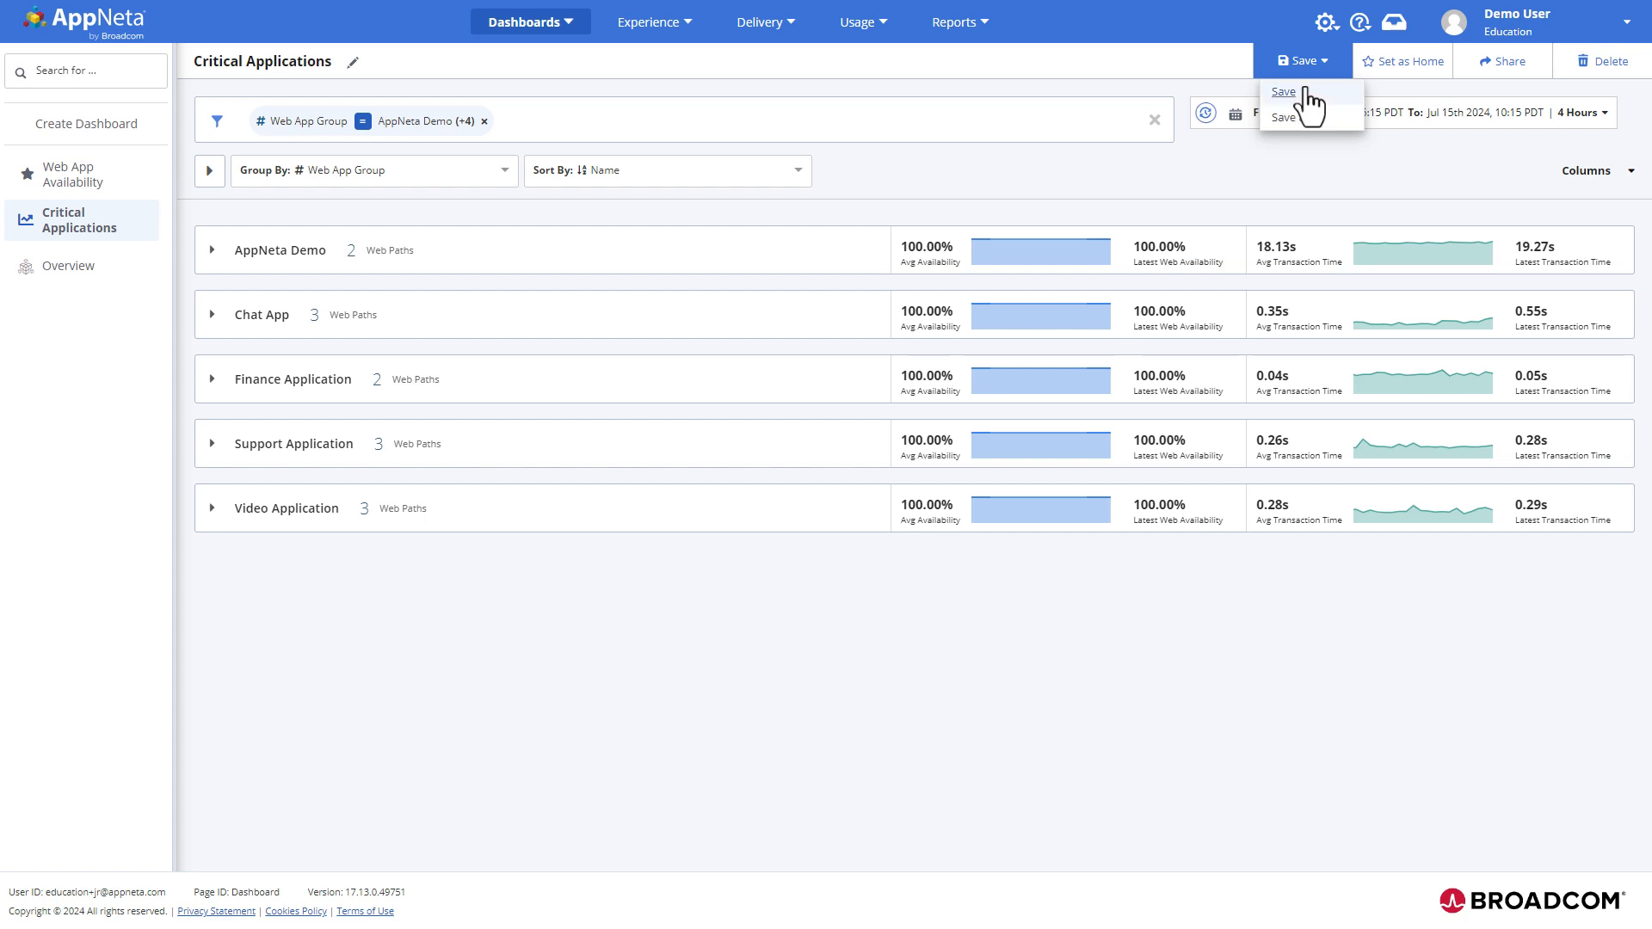
{"action": "left_click", "coordinate": [1302, 89]}
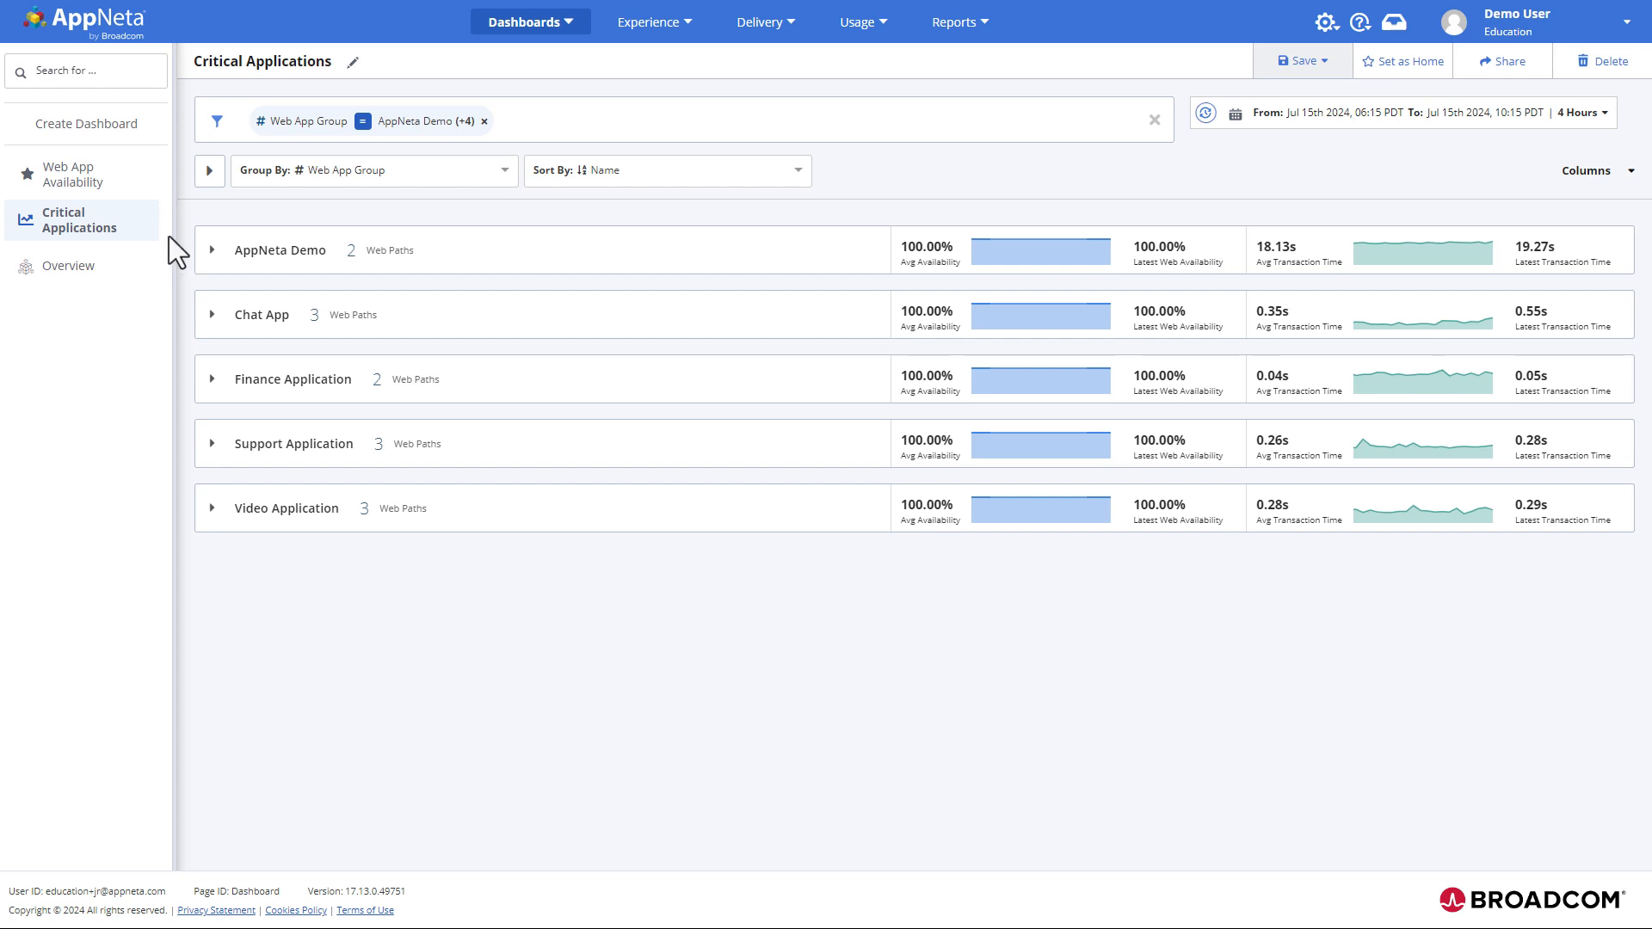
{"action": "left_click", "coordinate": [148, 220]}
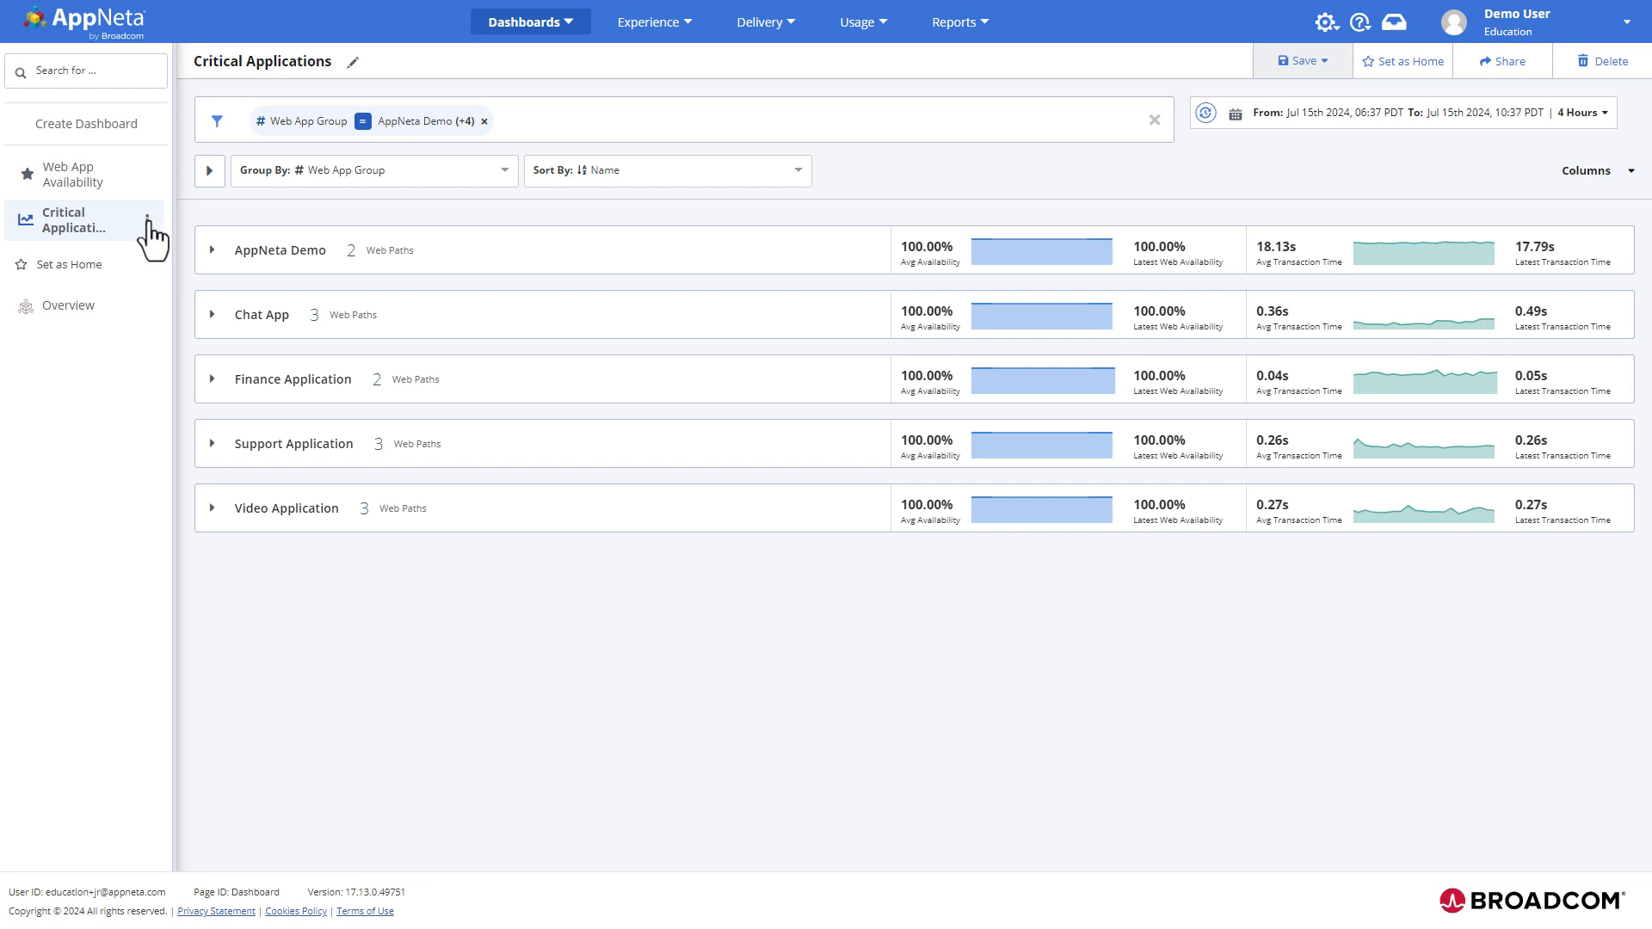
{"action": "left_click", "coordinate": [98, 267]}
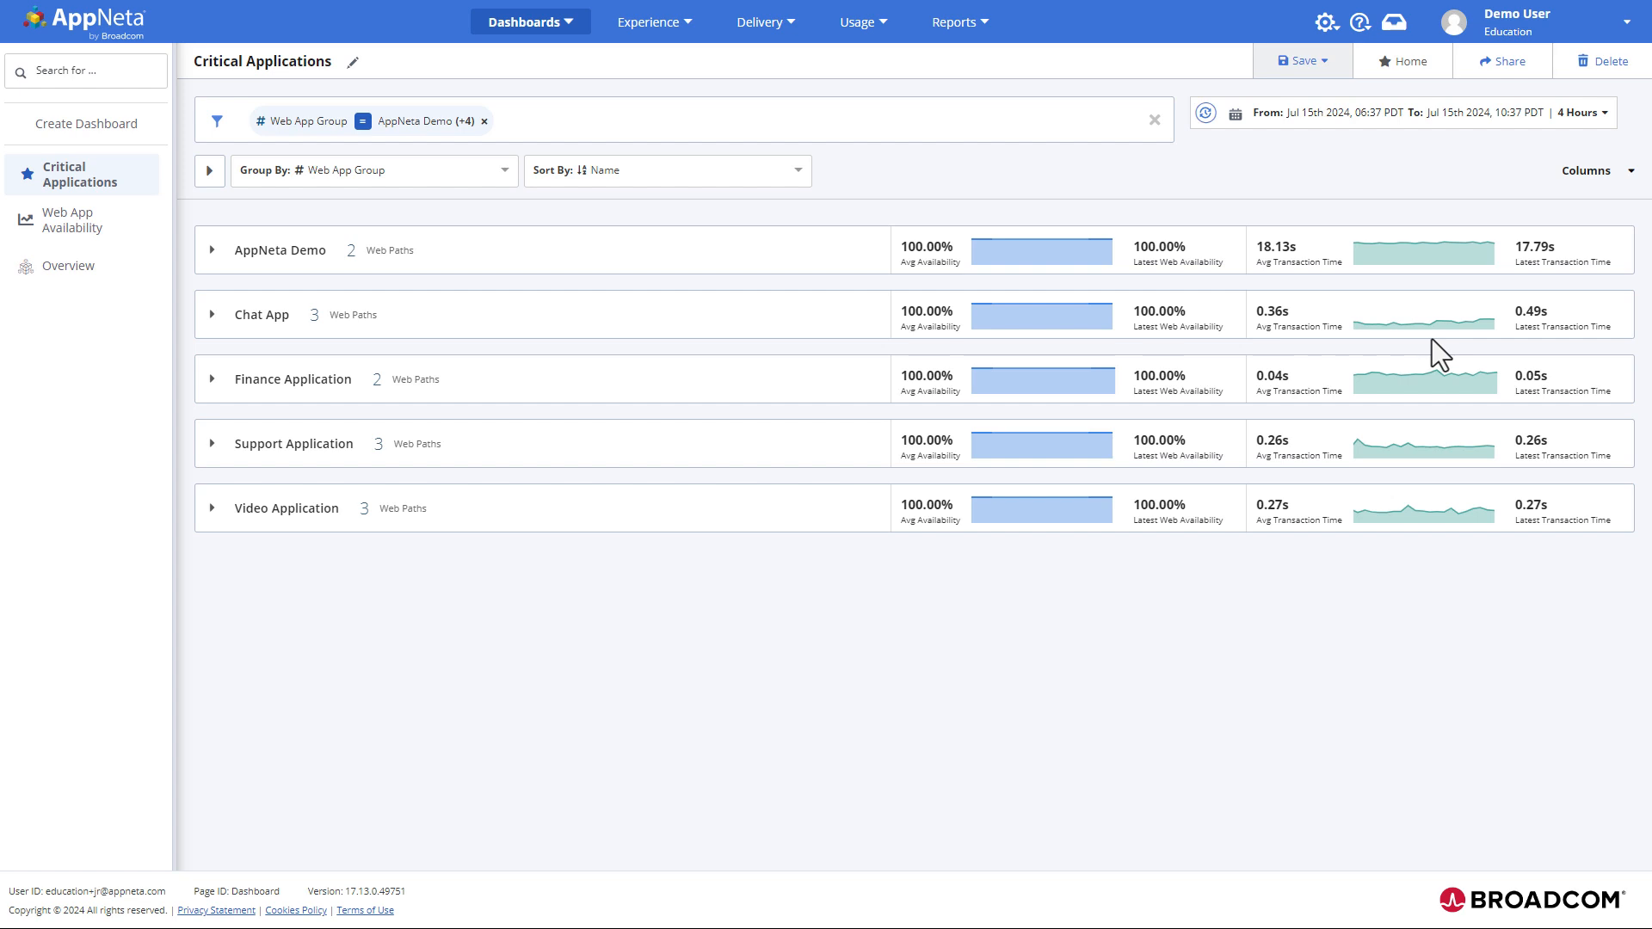
Examine the transaction time charts of the web app groups and the availability figures of the Chat App's web paths.
{"action": "mouse_move", "coordinate": [1432, 335]}
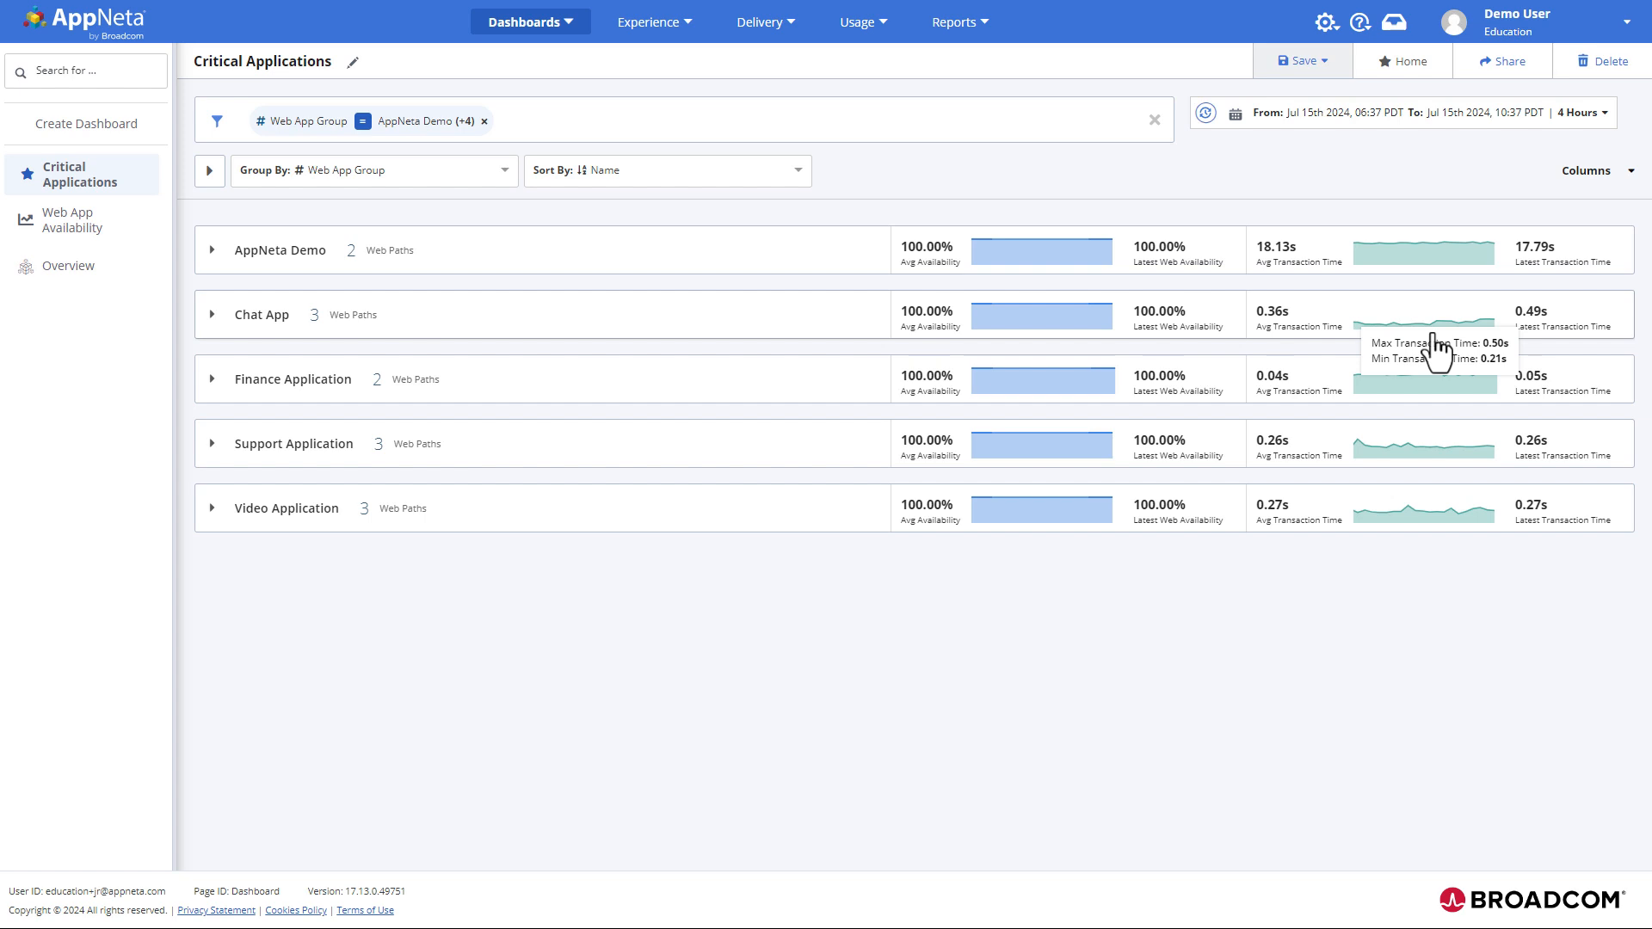
{"action": "mouse_move", "coordinate": [1407, 467]}
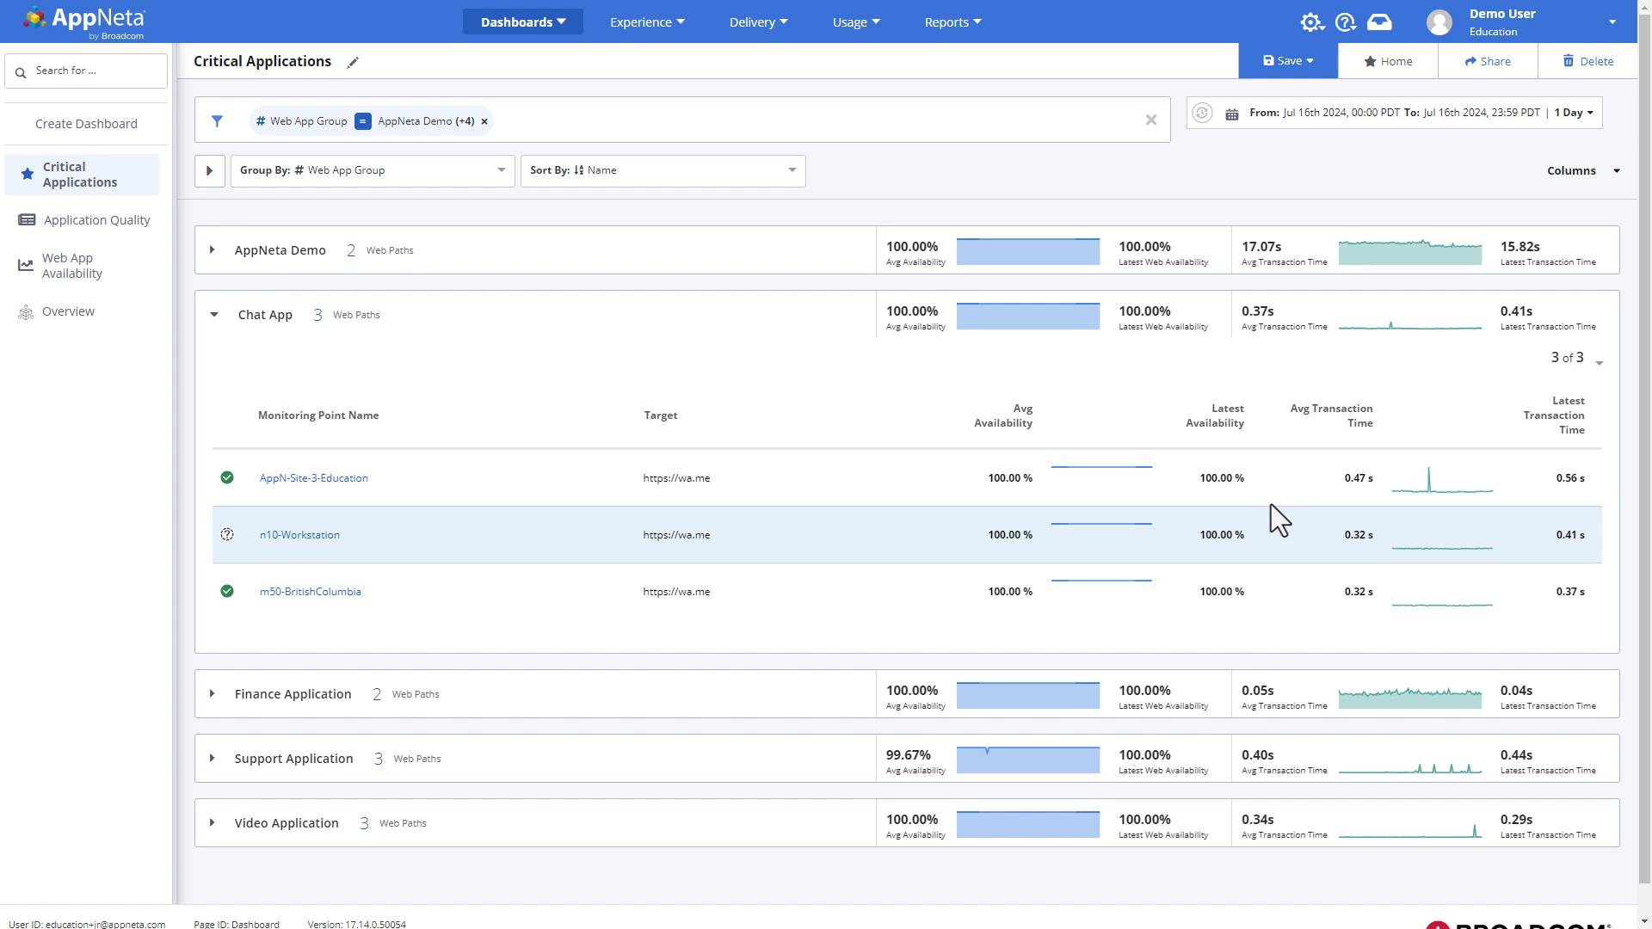
{"action": "mouse_move", "coordinate": [1220, 487]}
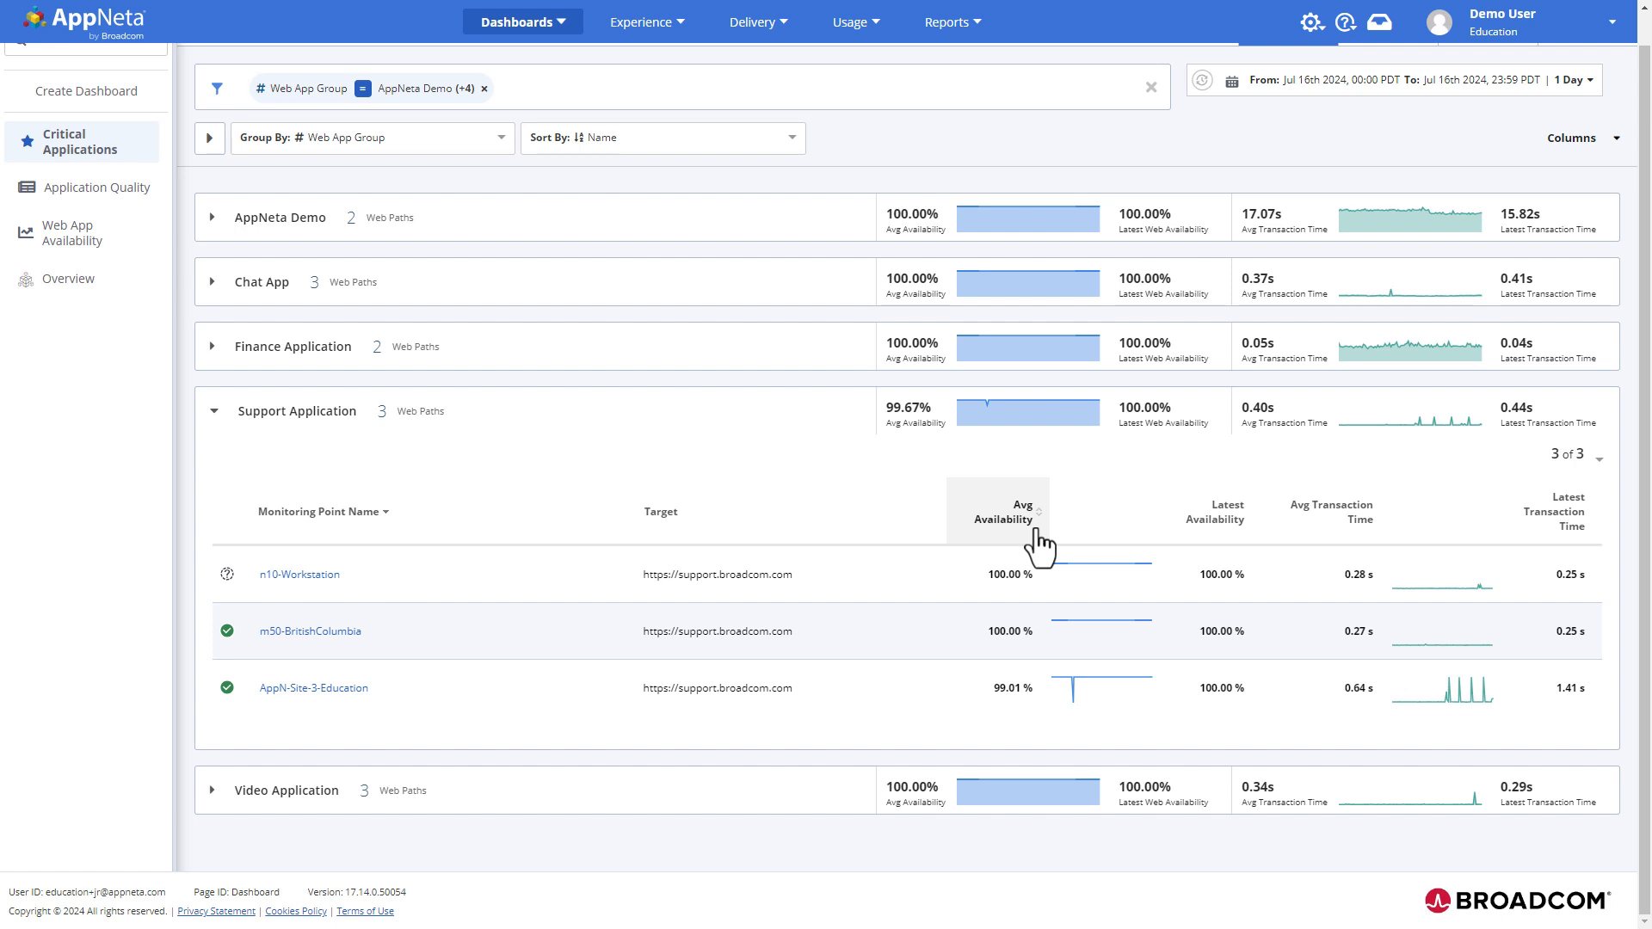
Sort the Support Application paths by lowest average availability and inspect AppN-Site-3-Education's response spike and TCP connection error in its web timeline.
{"action": "left_click", "coordinate": [1020, 535]}
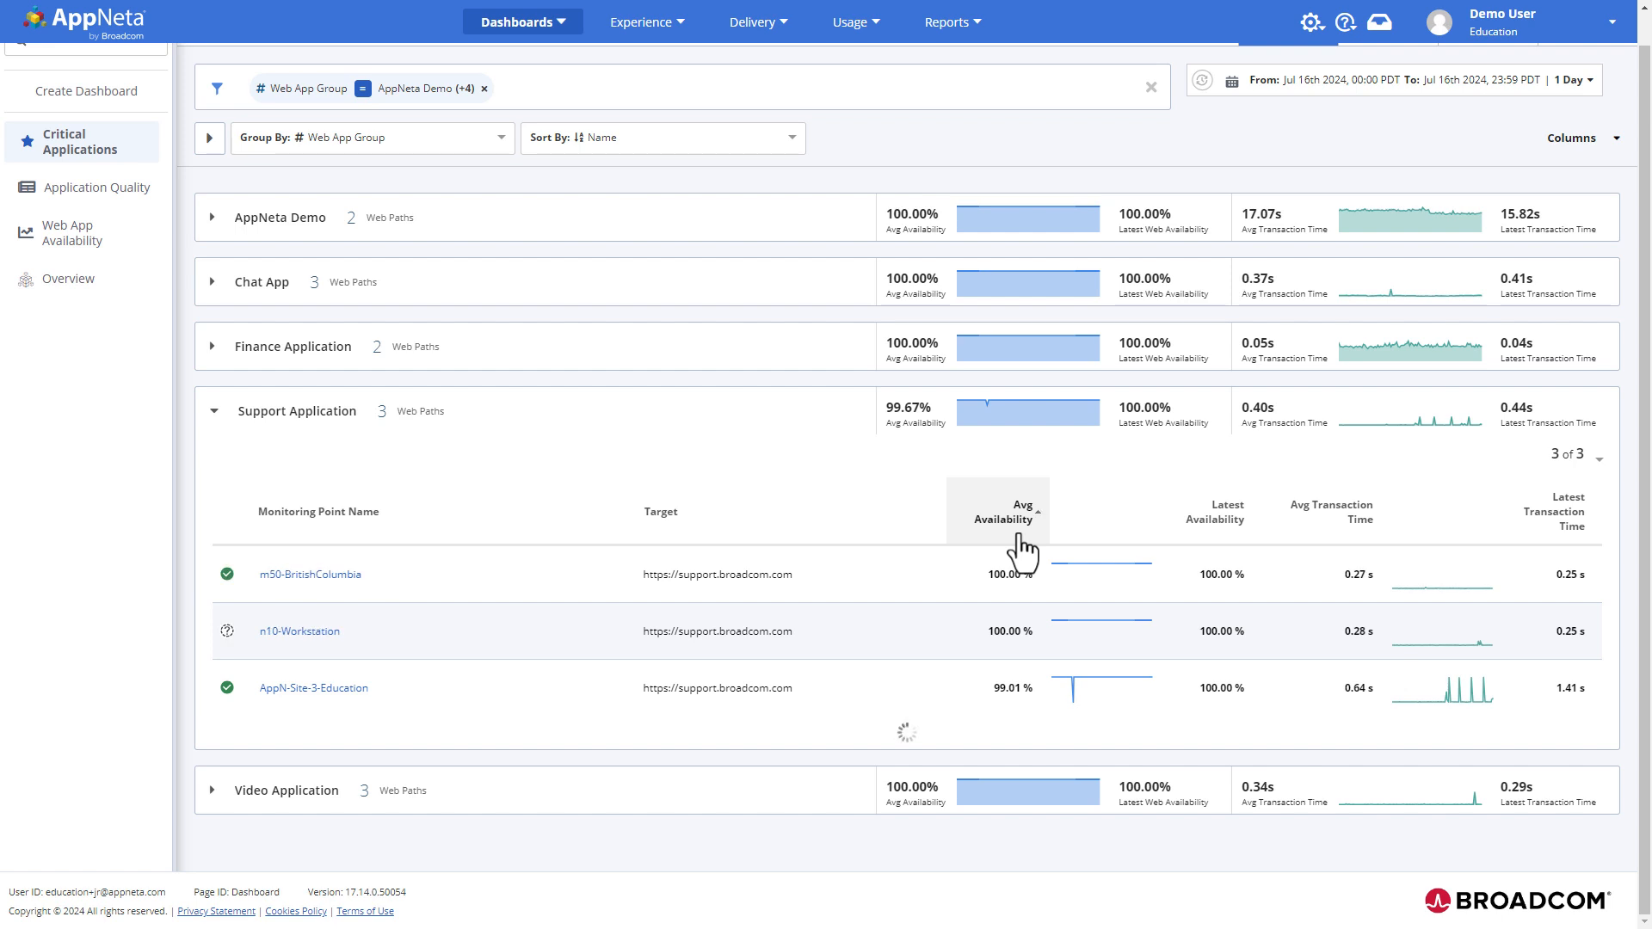
{"action": "left_click", "coordinate": [1020, 536]}
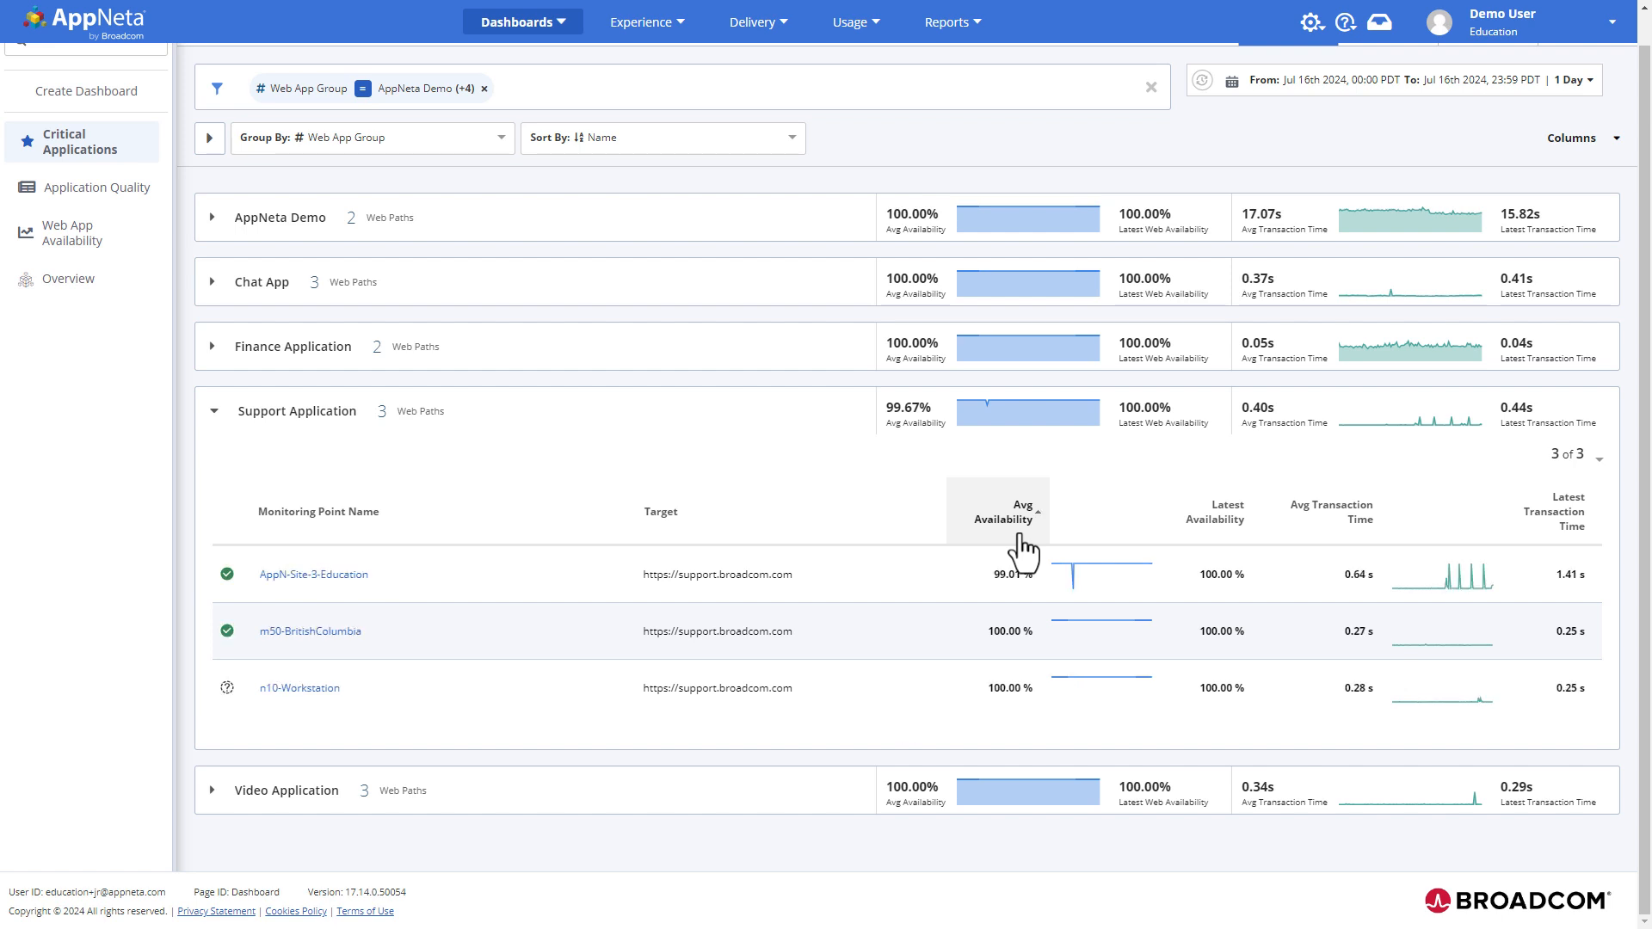
{"action": "left_click", "coordinate": [770, 594]}
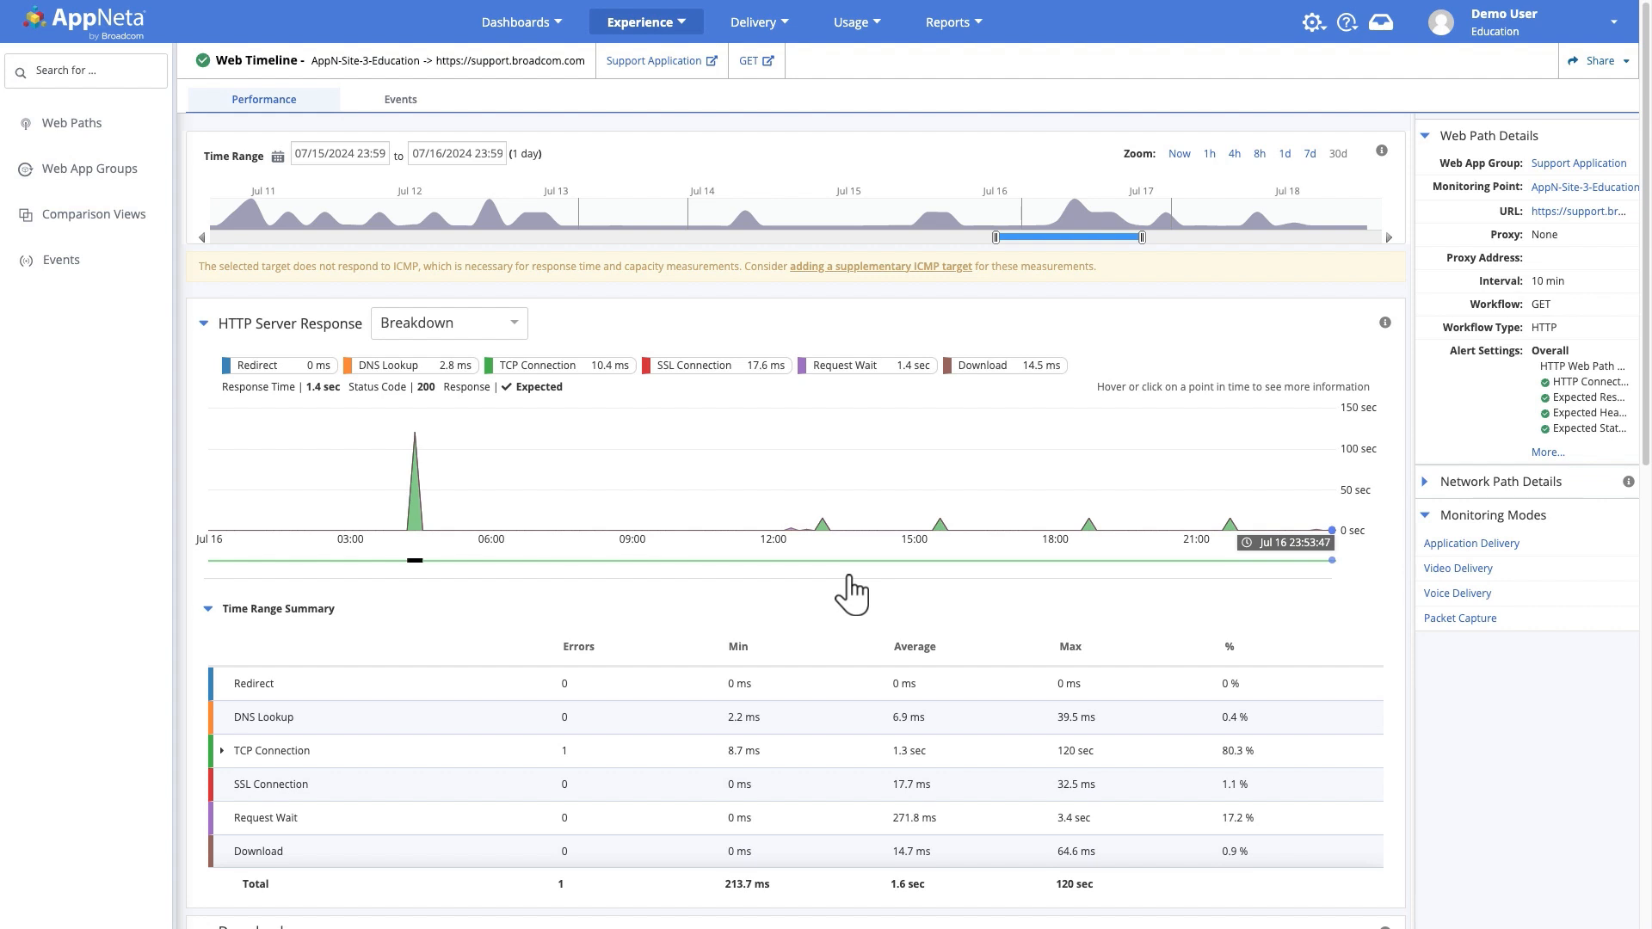
{"action": "mouse_move", "coordinate": [414, 564]}
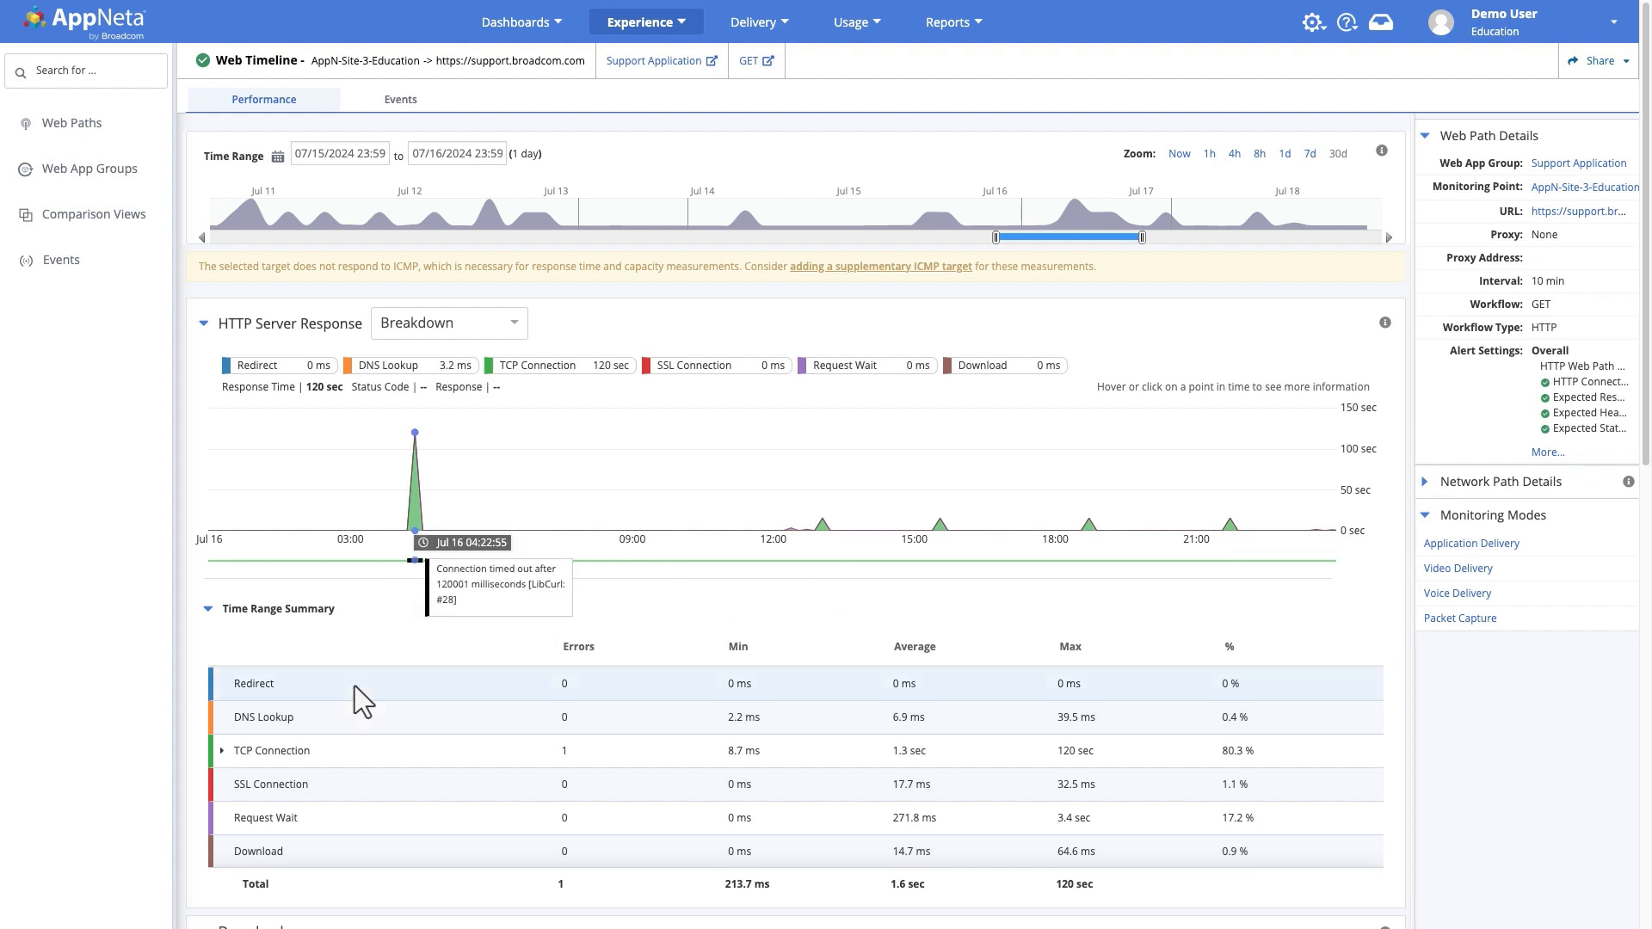
{"action": "left_click", "coordinate": [222, 752]}
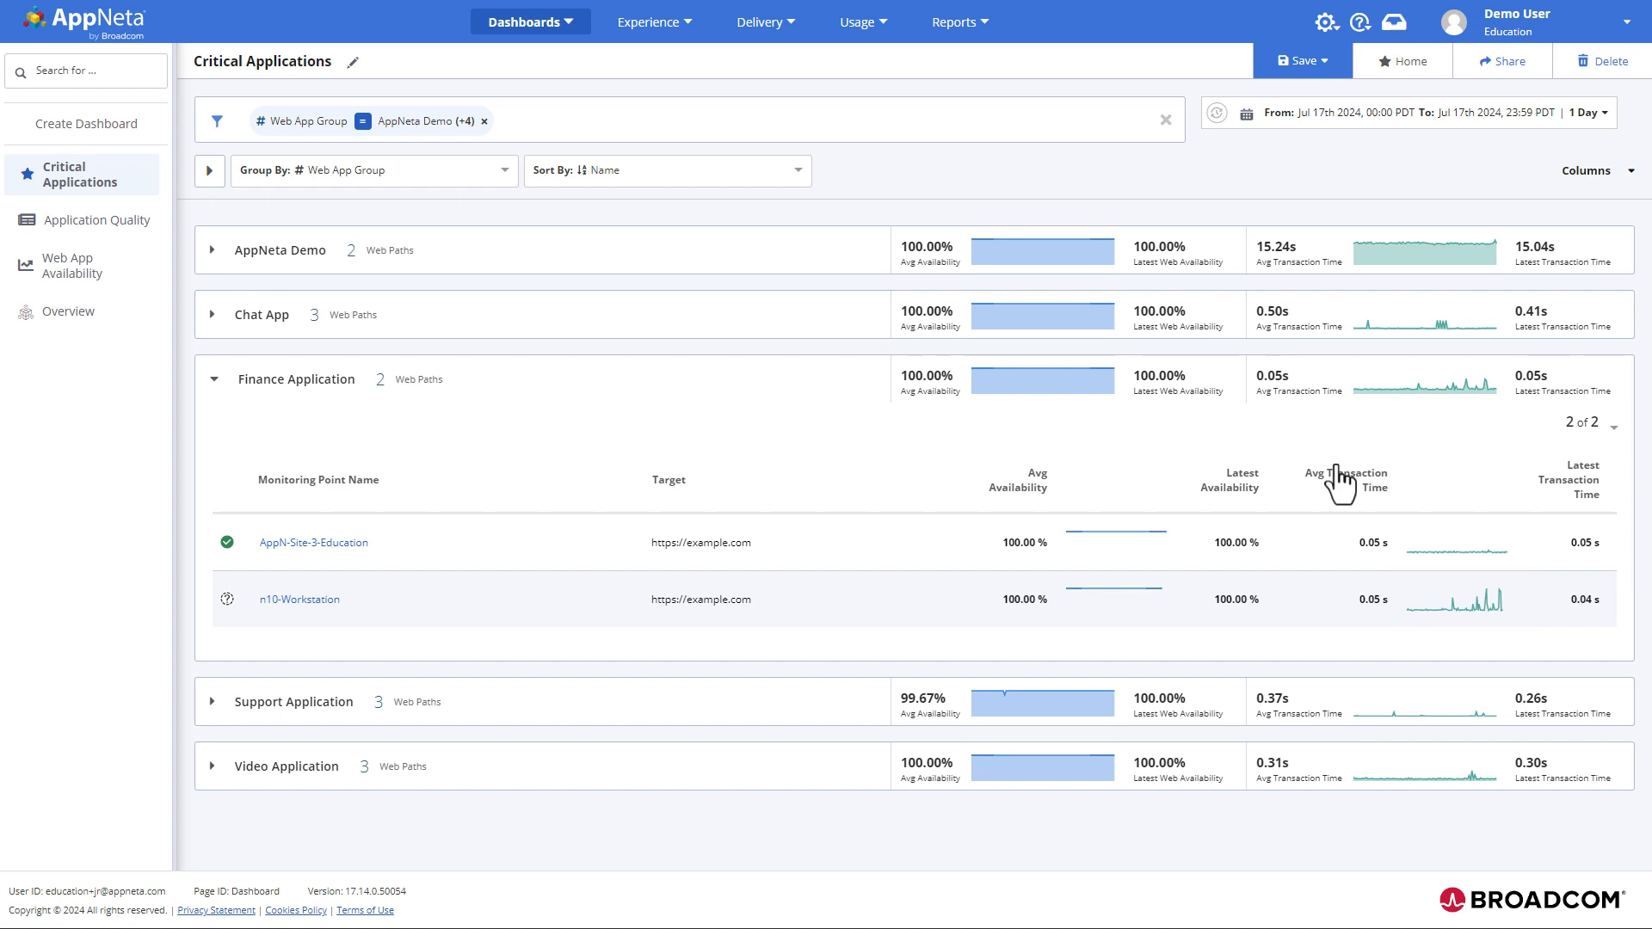
Sort the Finance Application paths by highest average transaction time and open the n10-Workstation path's web timeline.
{"action": "left_click", "coordinate": [1340, 482]}
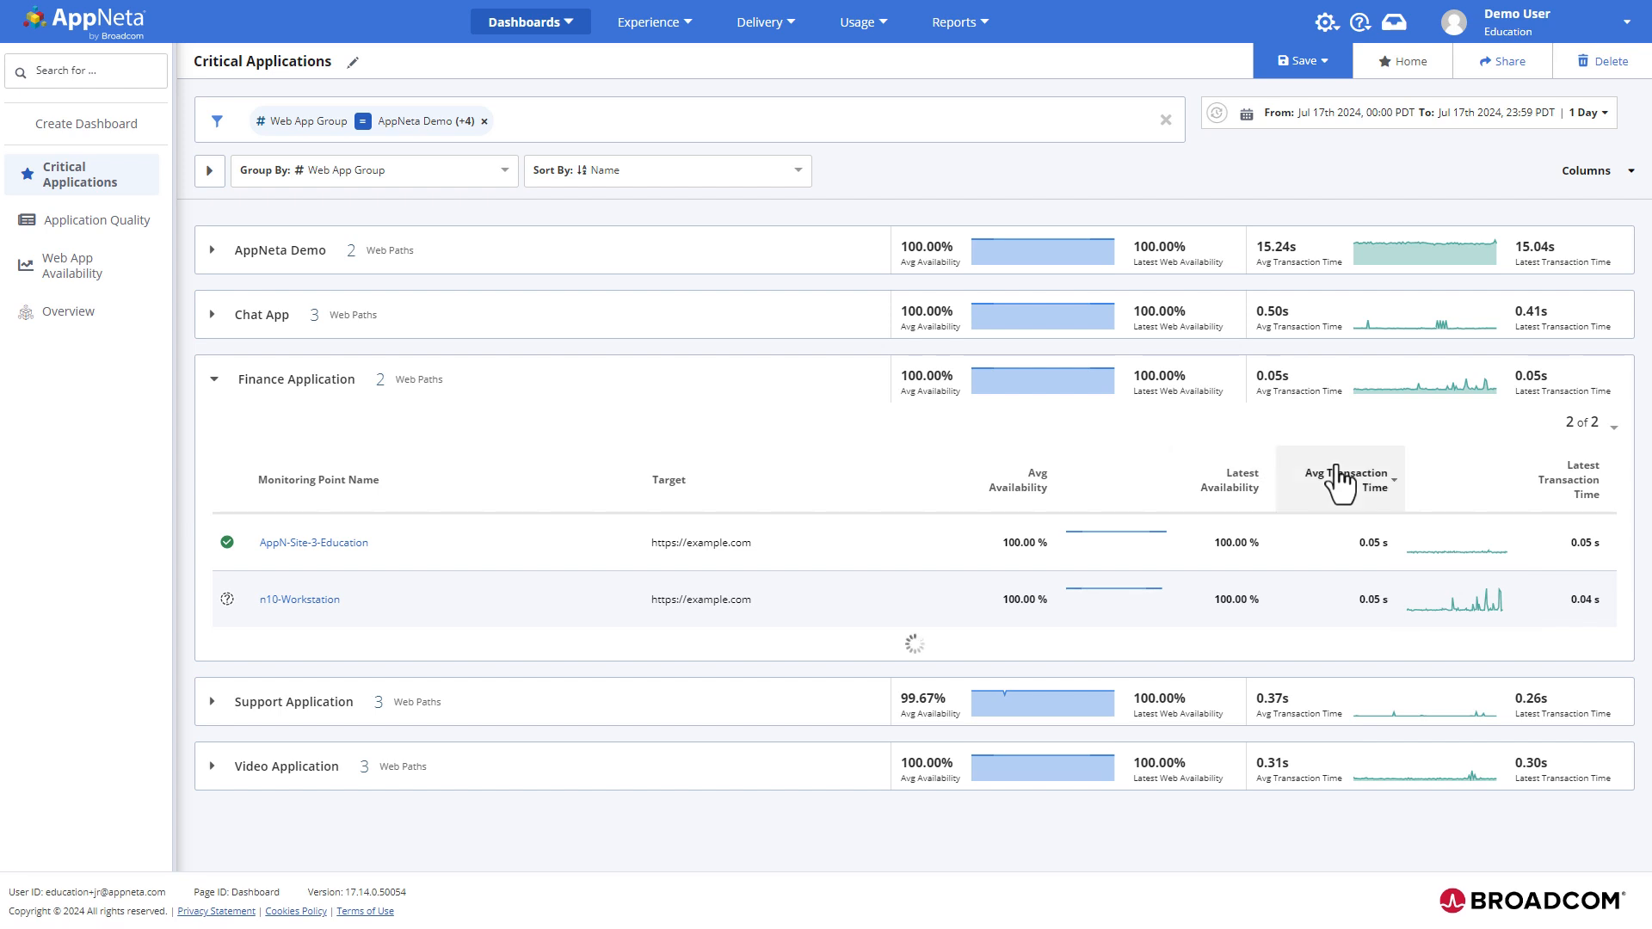
{"action": "left_click", "coordinate": [1340, 482]}
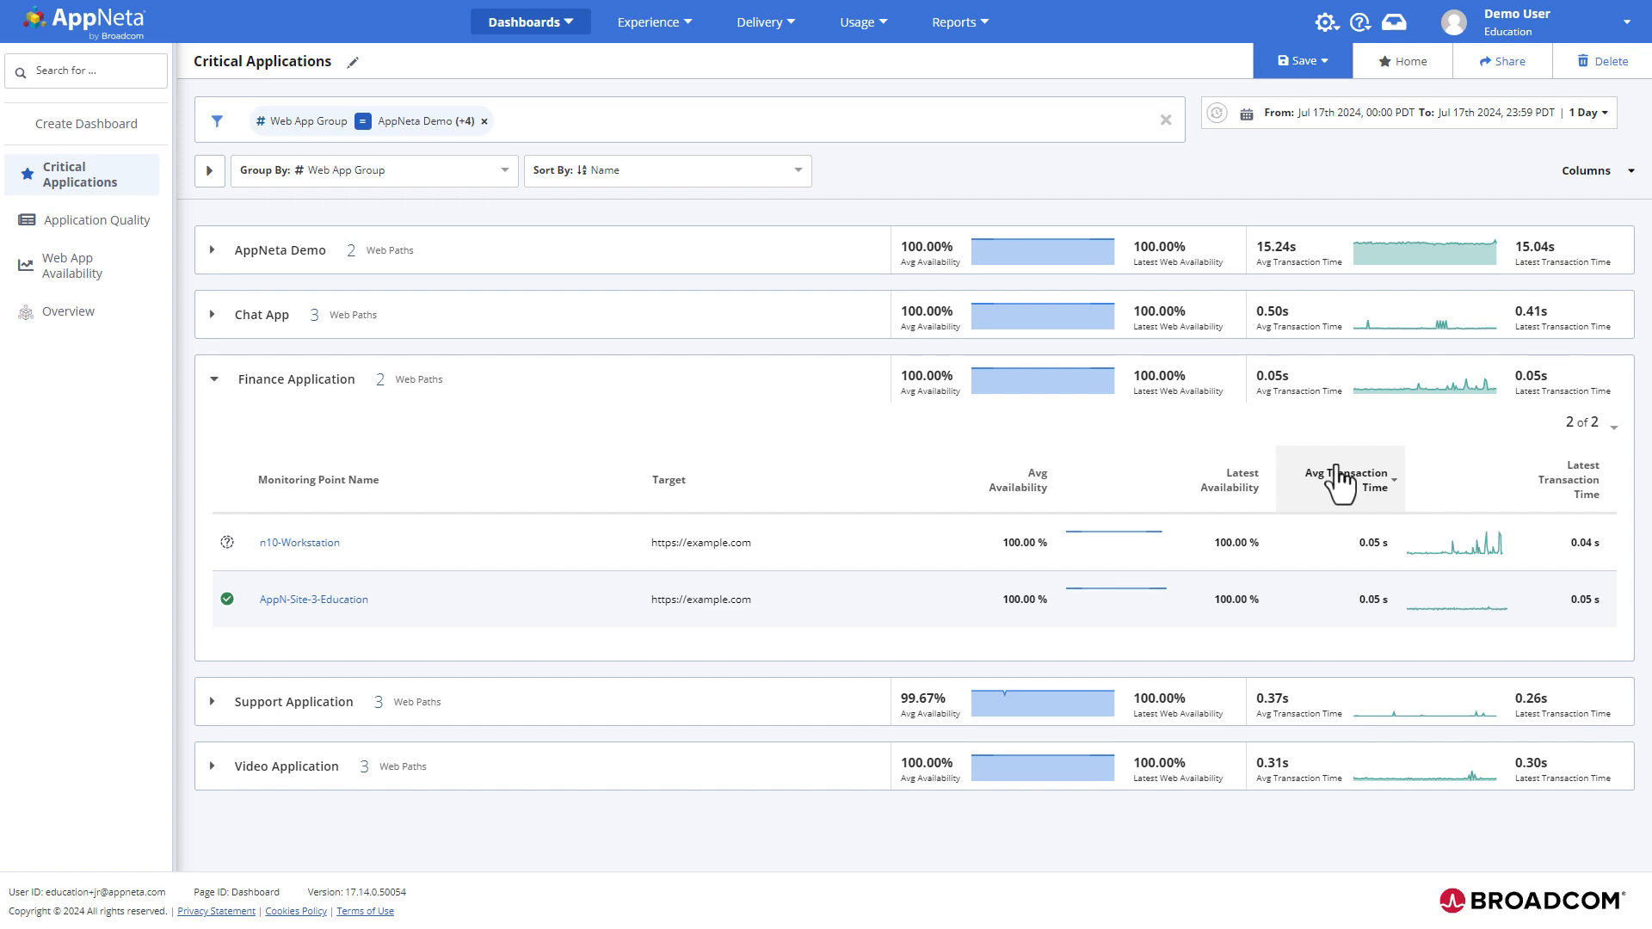
{"action": "left_click", "coordinate": [1307, 553]}
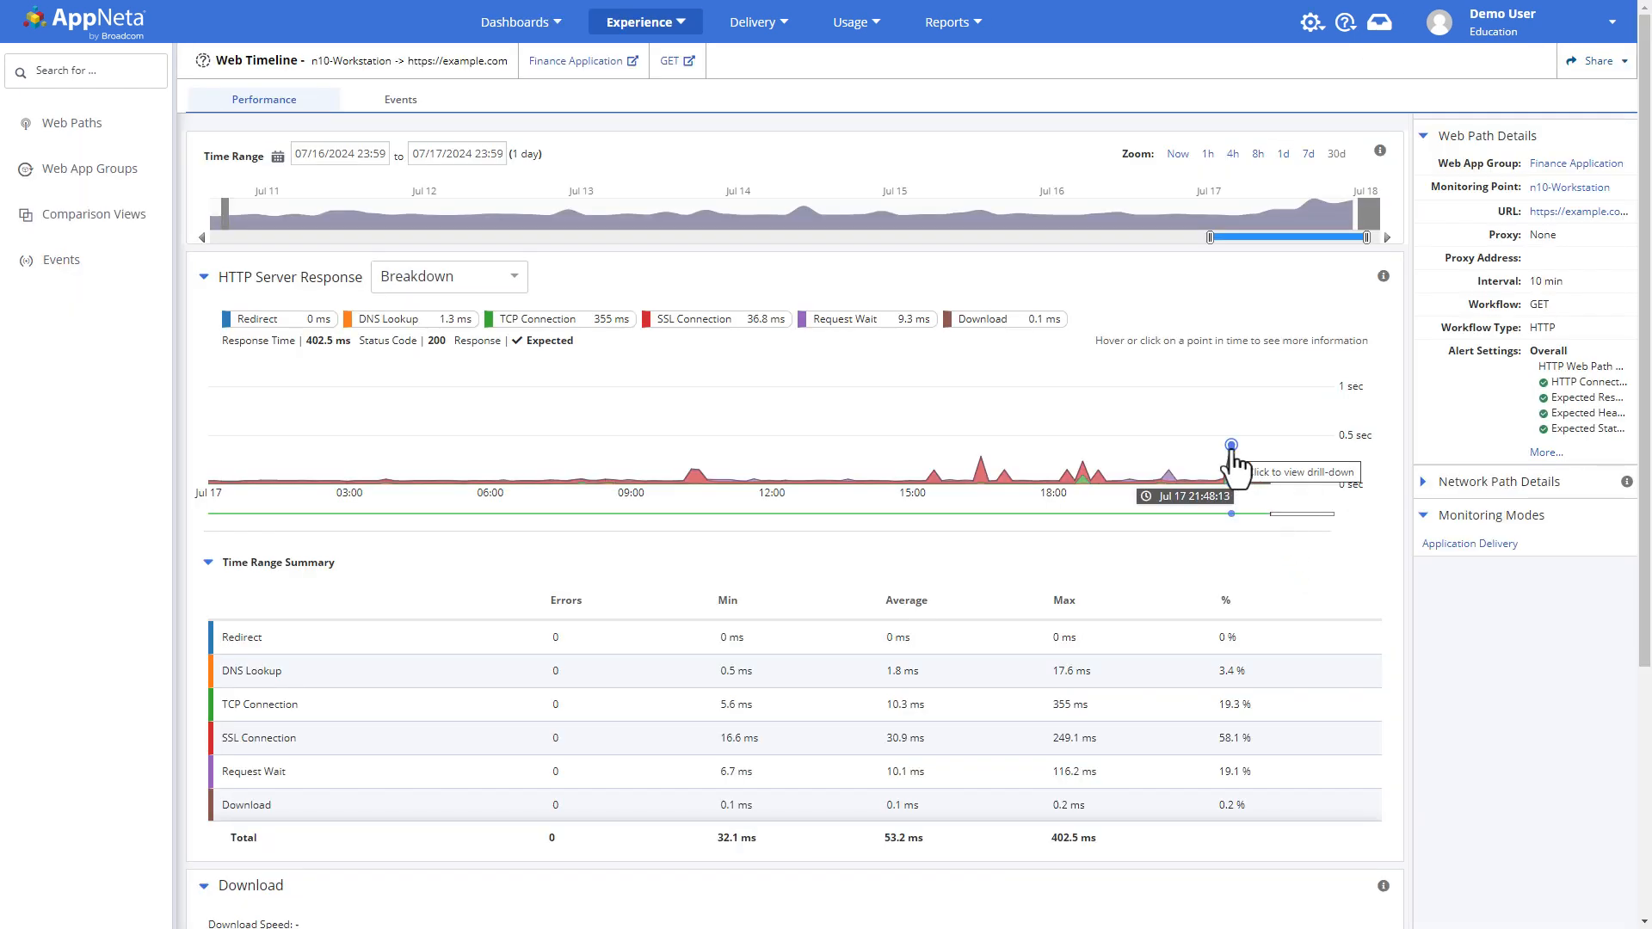